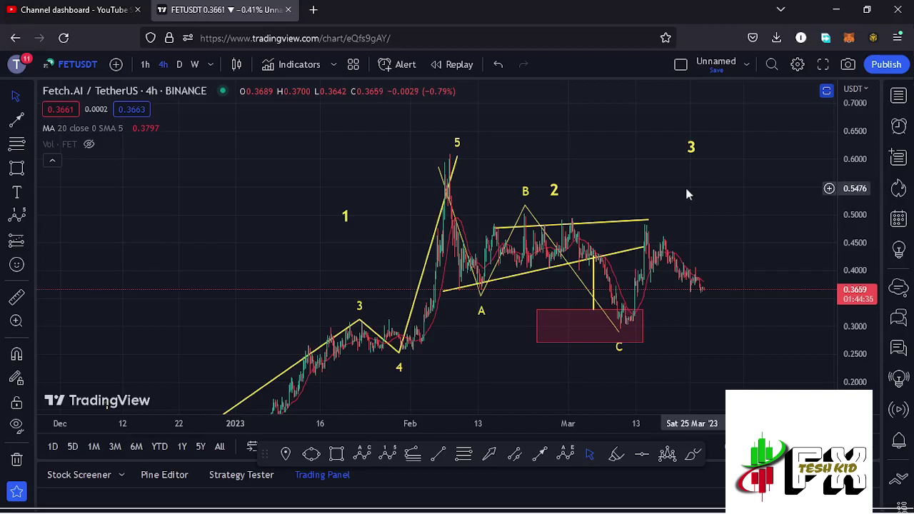
# - Shift the large wave 2 label slightly lower on the FETUSDT 4-hour chart, anchoring it at about 0.56, and deselect it
pyautogui.scroll(3, 685, 222)
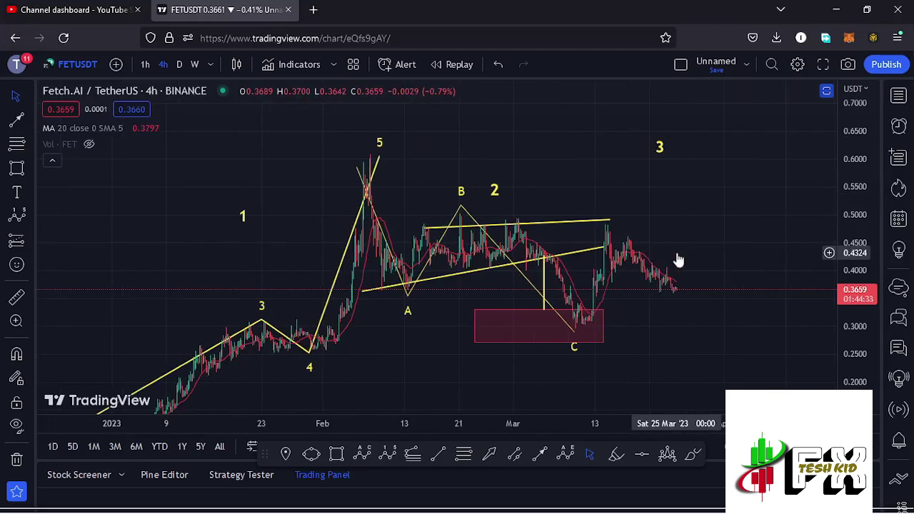
pyautogui.moveTo(657, 225); pyautogui.dragTo(738, 224)
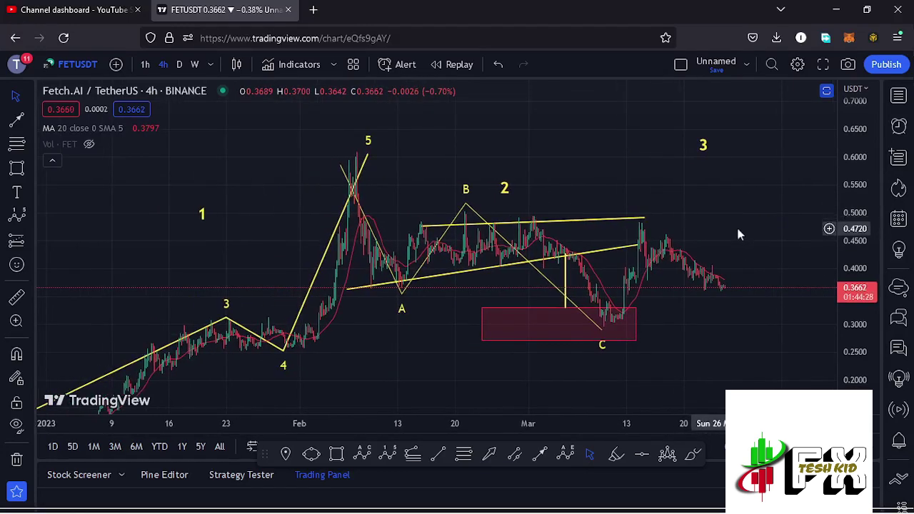
pyautogui.scroll(3, 739, 232)
pyautogui.moveTo(657, 231); pyautogui.dragTo(707, 230)
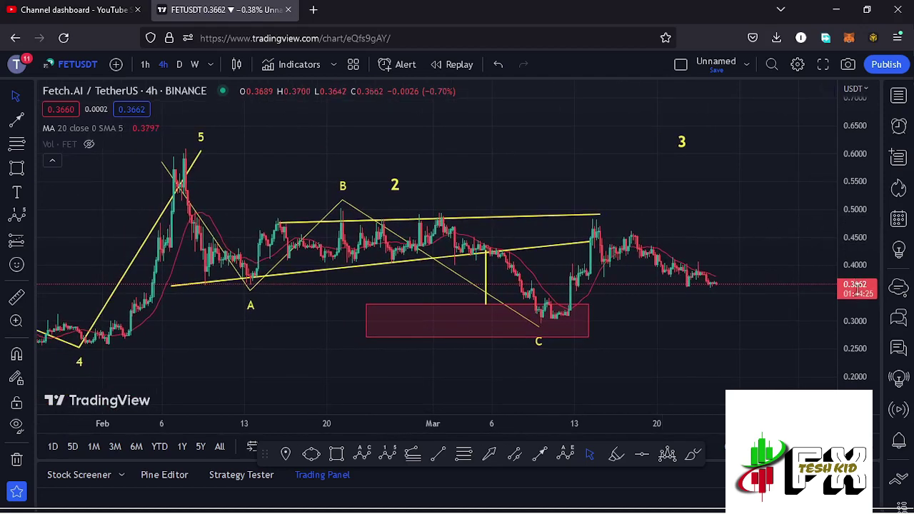
pyautogui.moveTo(857, 287); pyautogui.dragTo(857, 293)
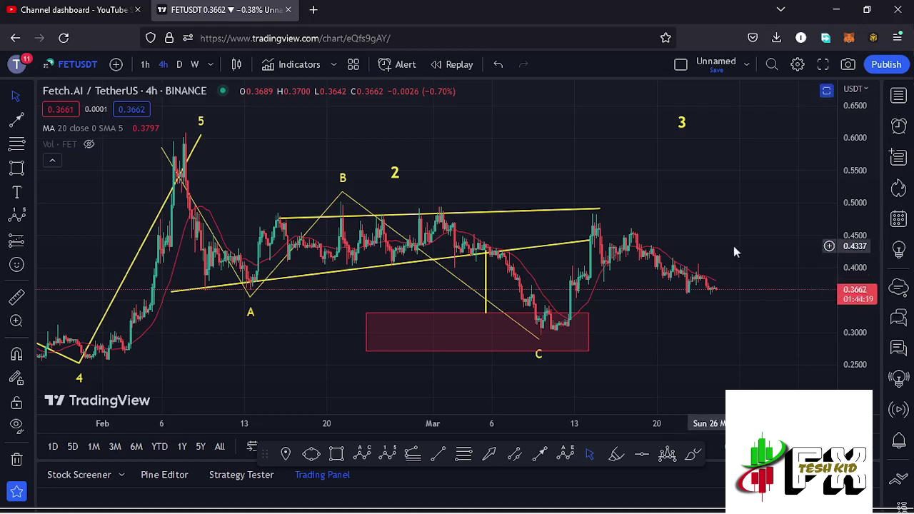
pyautogui.scroll(-2, 735, 248)
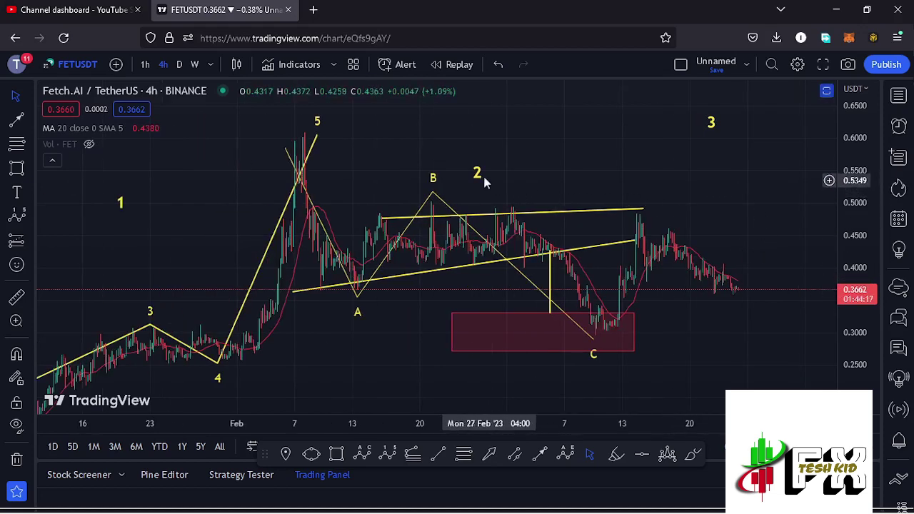
pyautogui.moveTo(480, 178); pyautogui.dragTo(484, 182)
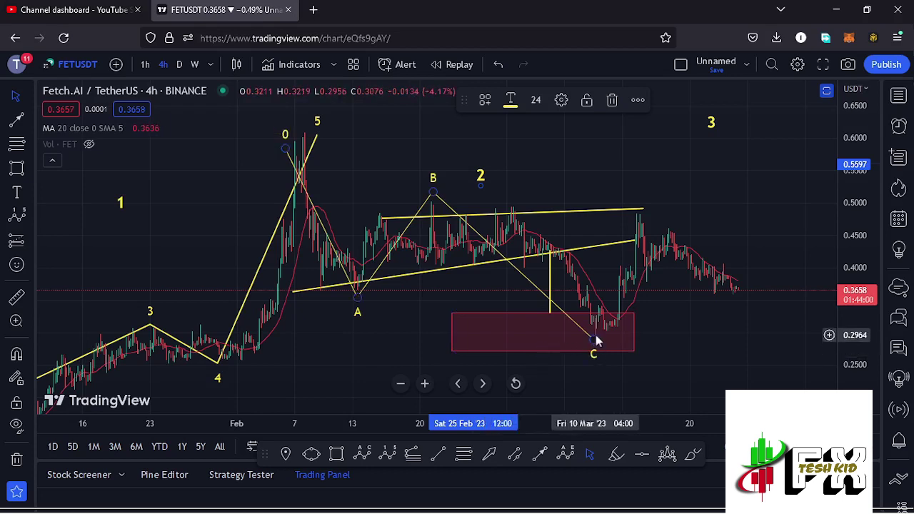
pyautogui.click(747, 170)
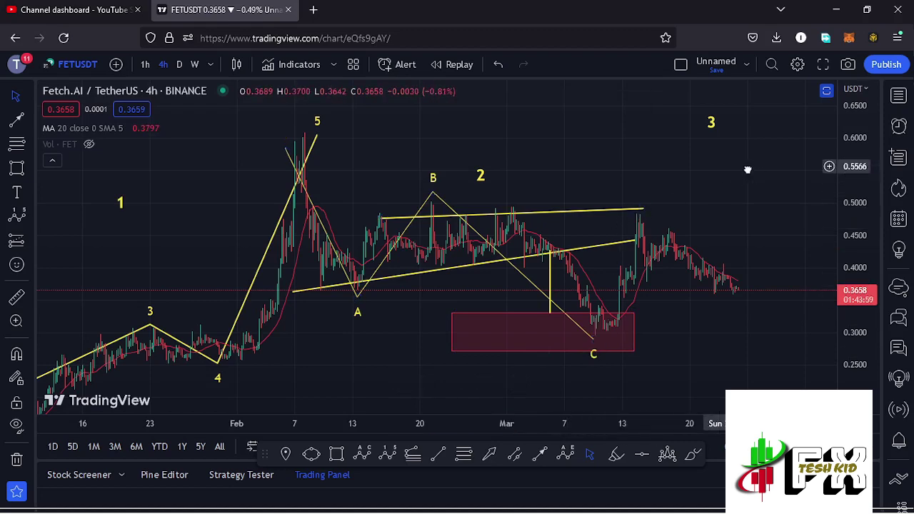
# - Shift the large wave 3 label slightly lower above the most recent candles
pyautogui.moveTo(748, 170); pyautogui.dragTo(695, 185)
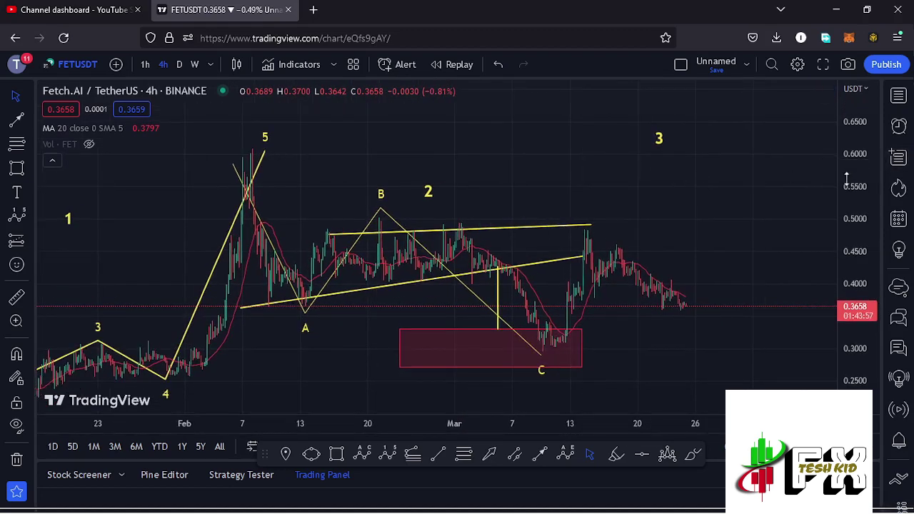
pyautogui.moveTo(846, 182); pyautogui.dragTo(830, 192)
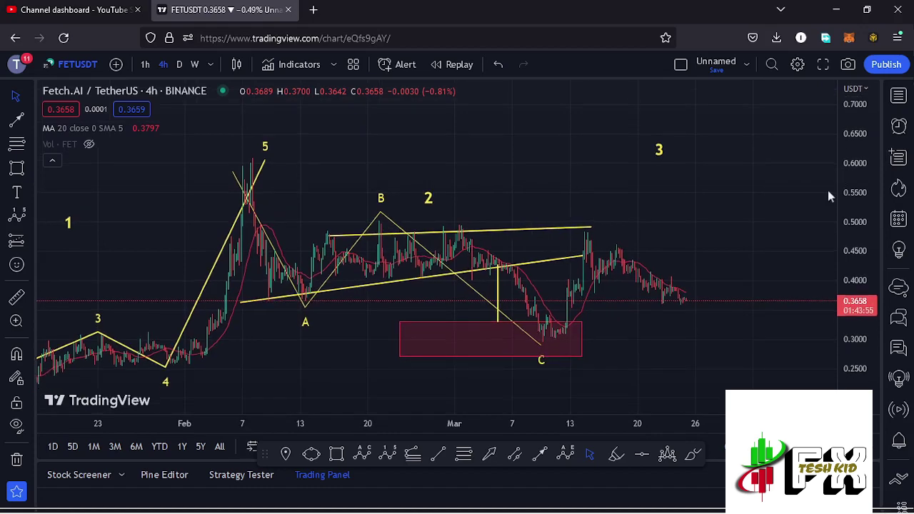
pyautogui.scroll(-1, 671, 214)
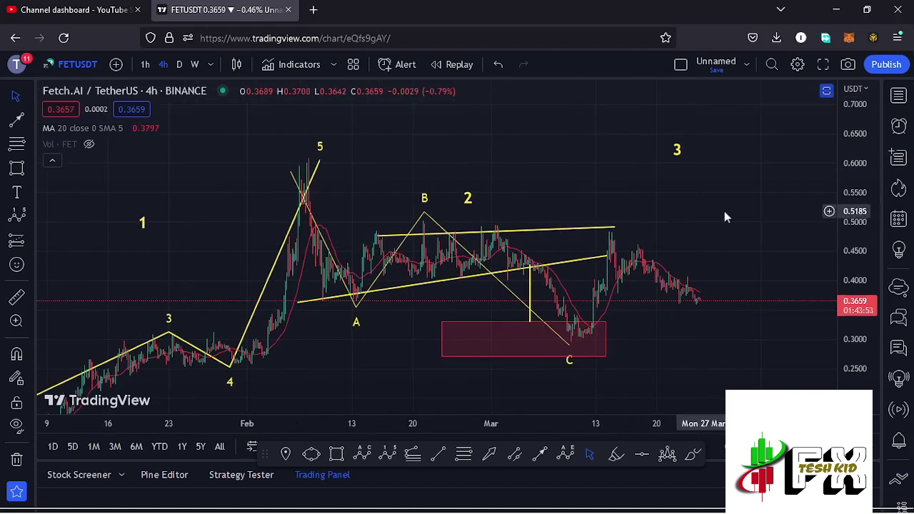
pyautogui.scroll(-3, 724, 211)
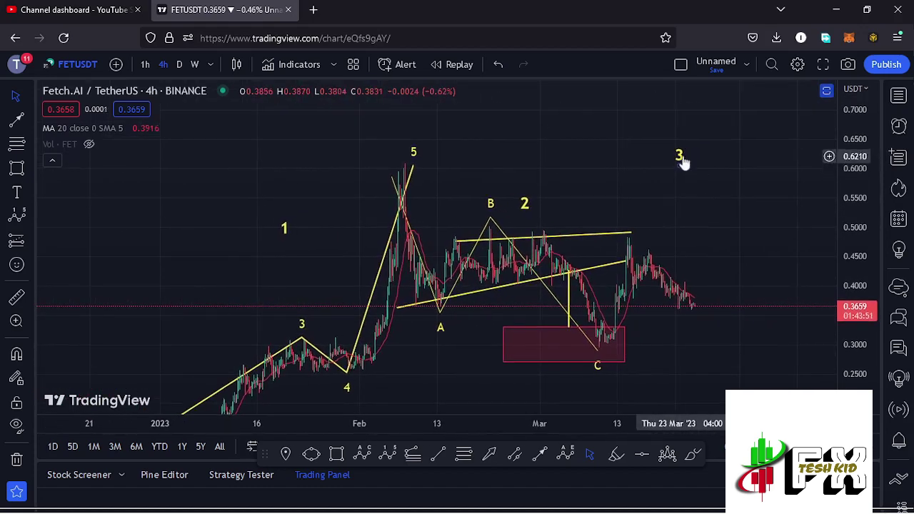
pyautogui.moveTo(679, 157); pyautogui.dragTo(679, 163)
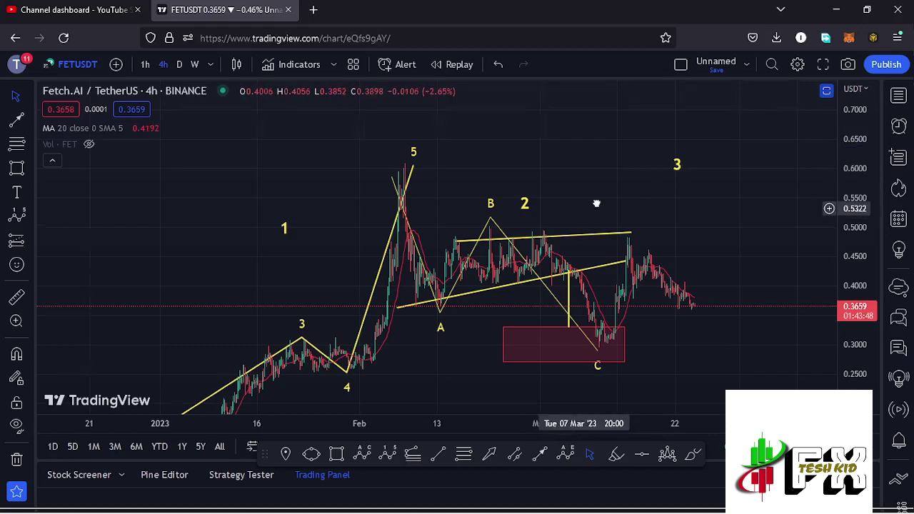
# - Move the large wave 1 label slightly lower, anchoring it at about 0.48 on 19 Jan '23
pyautogui.moveTo(628, 204); pyautogui.dragTo(679, 178)
pyautogui.moveTo(852, 160); pyautogui.dragTo(852, 200)
pyautogui.scroll(-1, 472, 232)
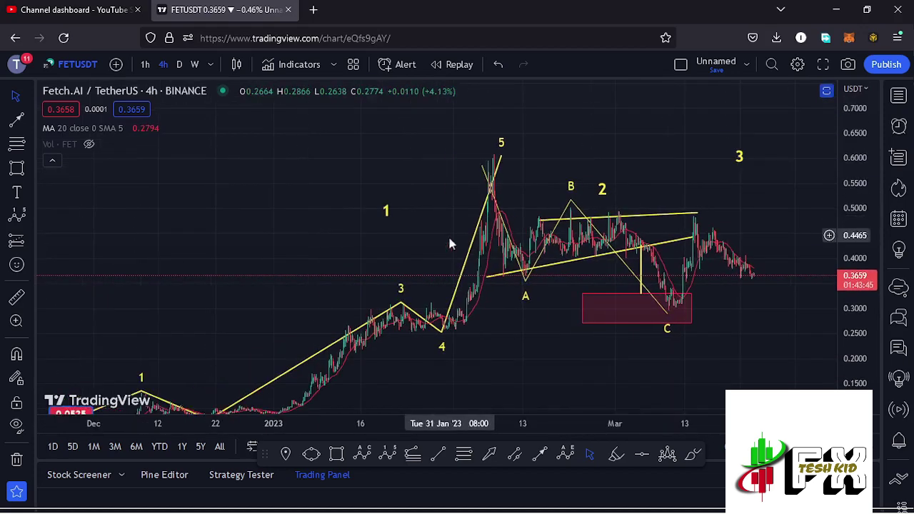
pyautogui.moveTo(531, 340); pyautogui.dragTo(558, 289)
pyautogui.scroll(-2, 459, 237)
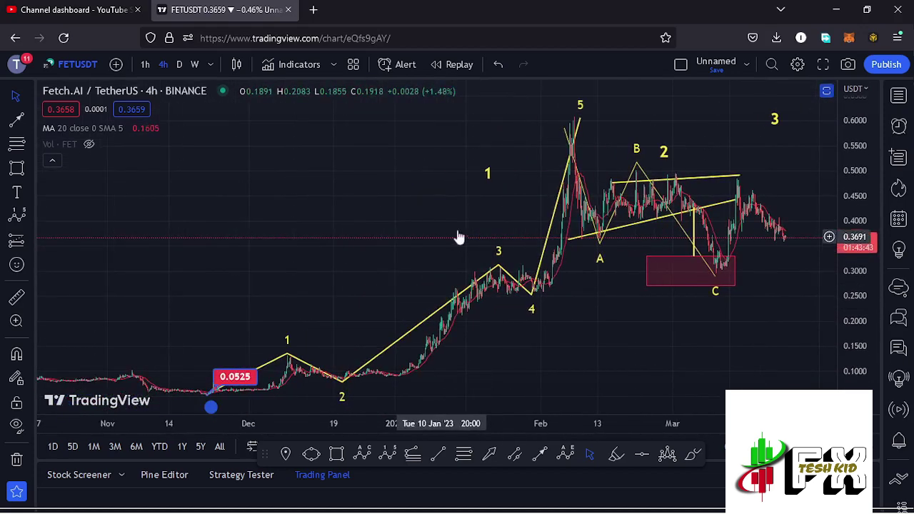
pyautogui.moveTo(491, 231); pyautogui.dragTo(463, 234)
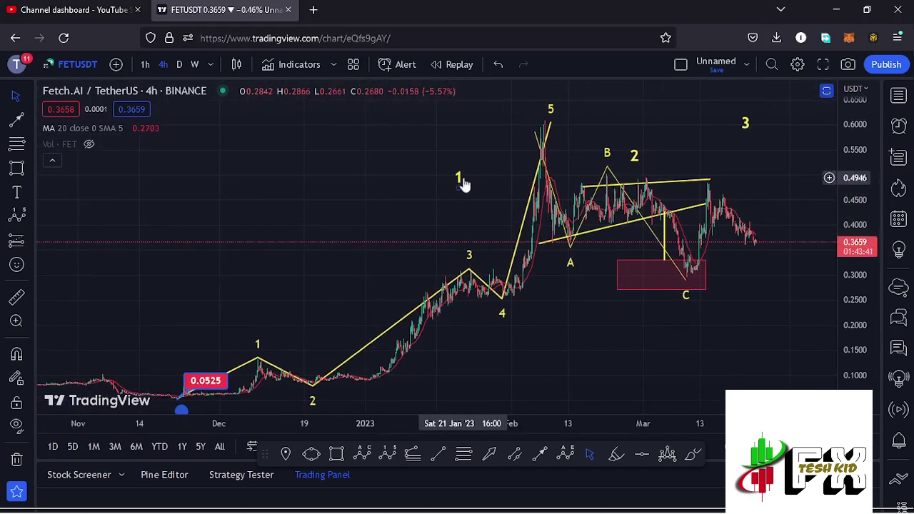
pyautogui.moveTo(464, 177); pyautogui.dragTo(464, 244)
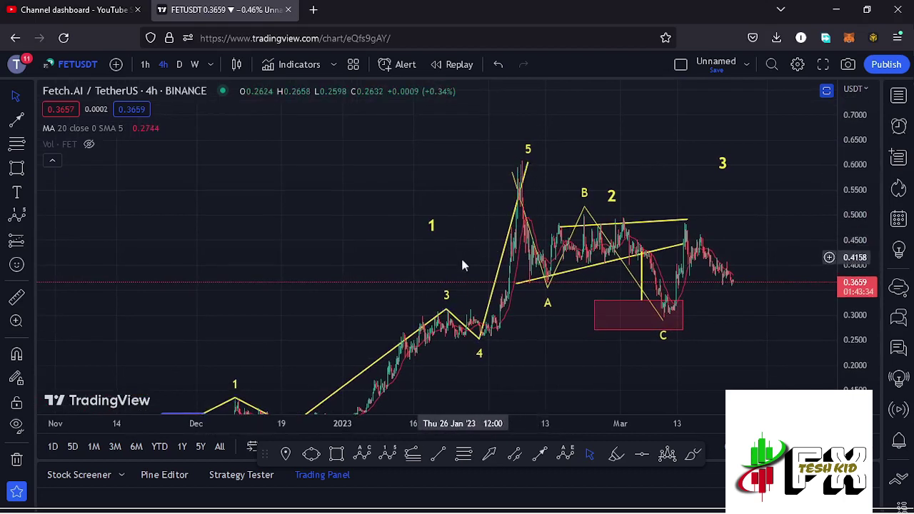
pyautogui.moveTo(431, 226); pyautogui.dragTo(433, 232)
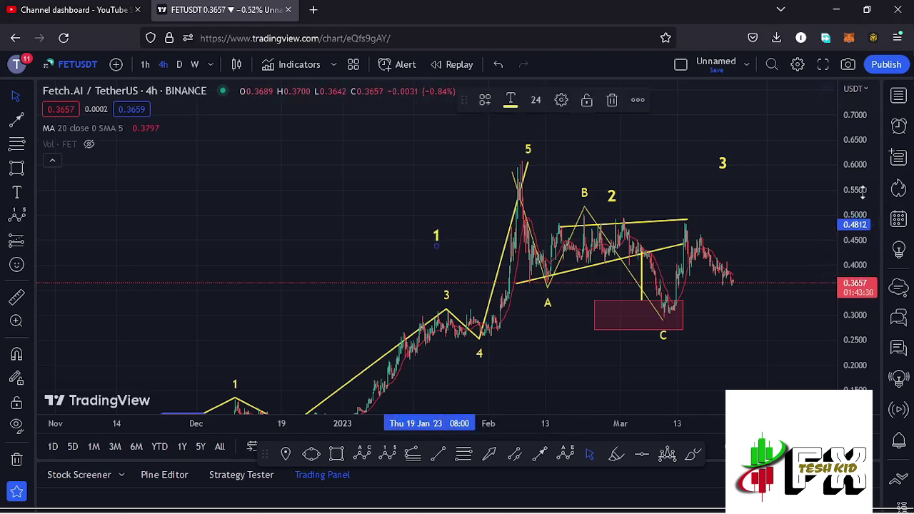
# - Draw a trend-based Fibonacci extension from the November low near 0.0549 to the wave 5 high near 0.6120, with its third point near 0.2952
pyautogui.moveTo(859, 200); pyautogui.dragTo(857, 214)
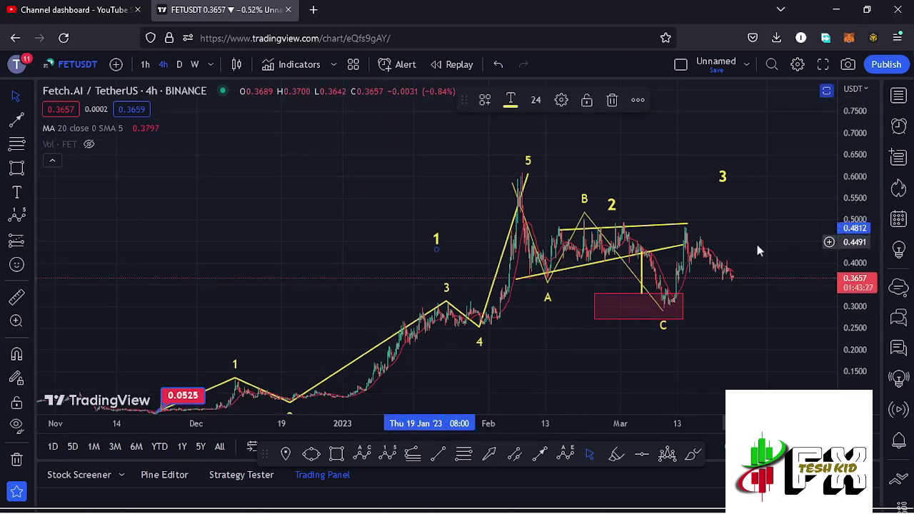
pyautogui.scroll(2, 758, 240)
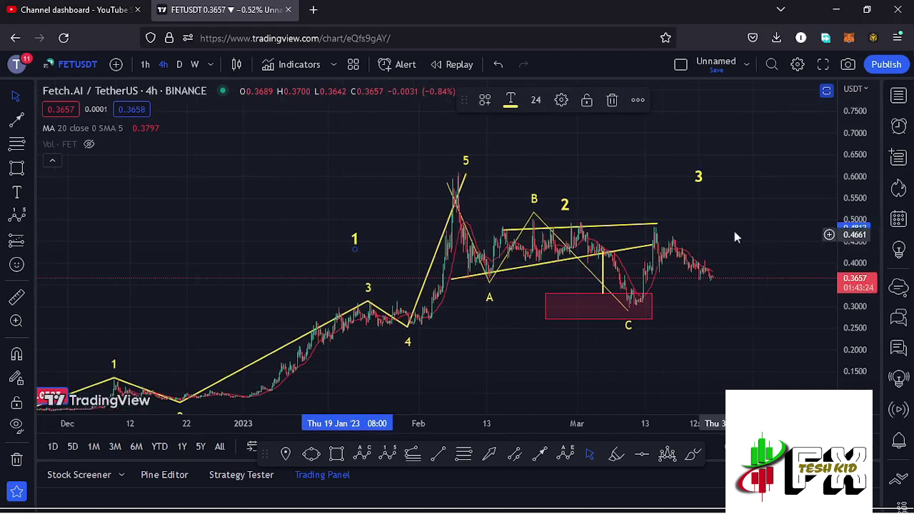
pyautogui.scroll(-2, 742, 236)
pyautogui.moveTo(750, 350); pyautogui.dragTo(714, 322)
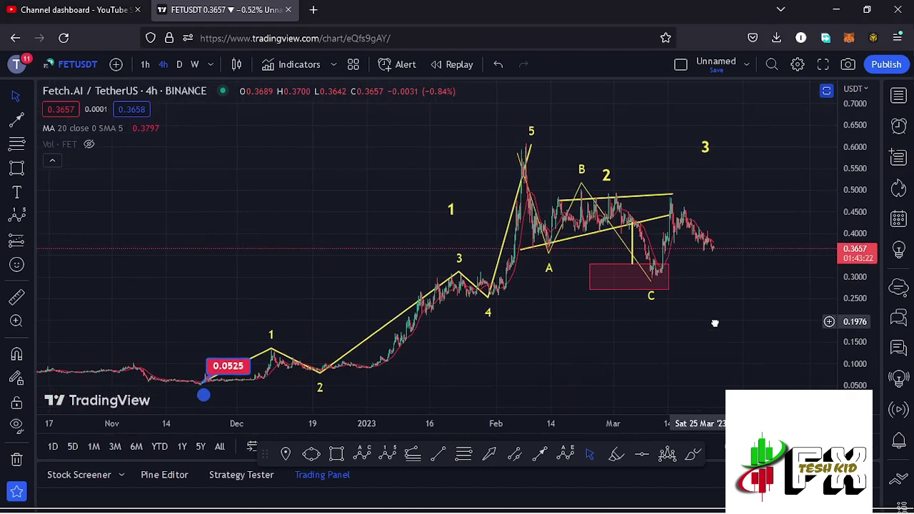
pyautogui.scroll(-2, 855, 207)
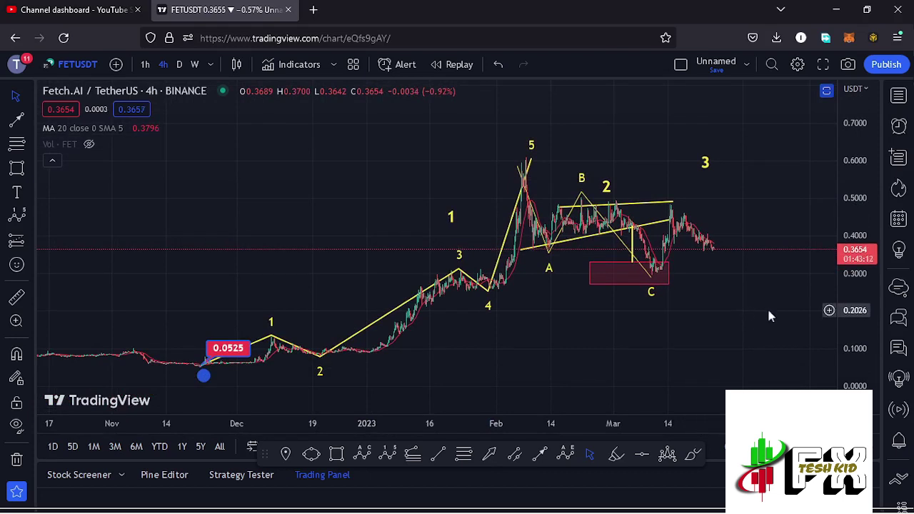
pyautogui.click(197, 365)
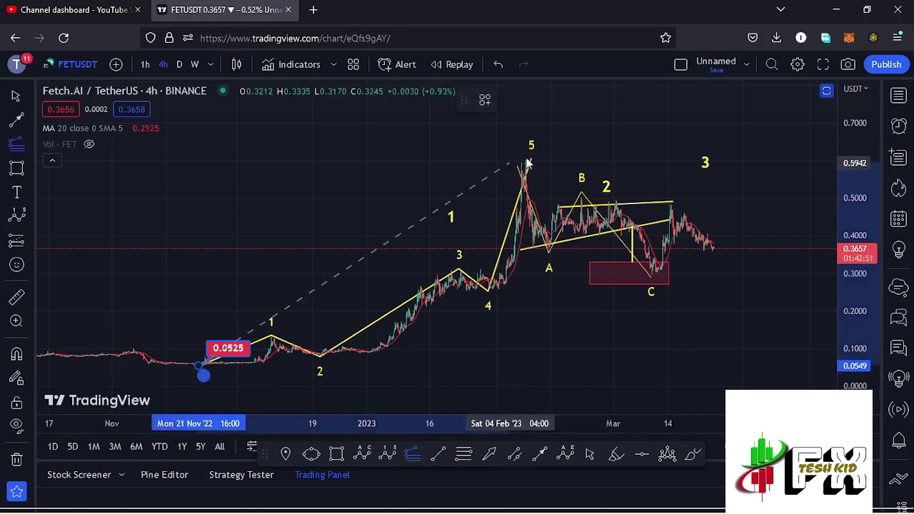
pyautogui.click(527, 157)
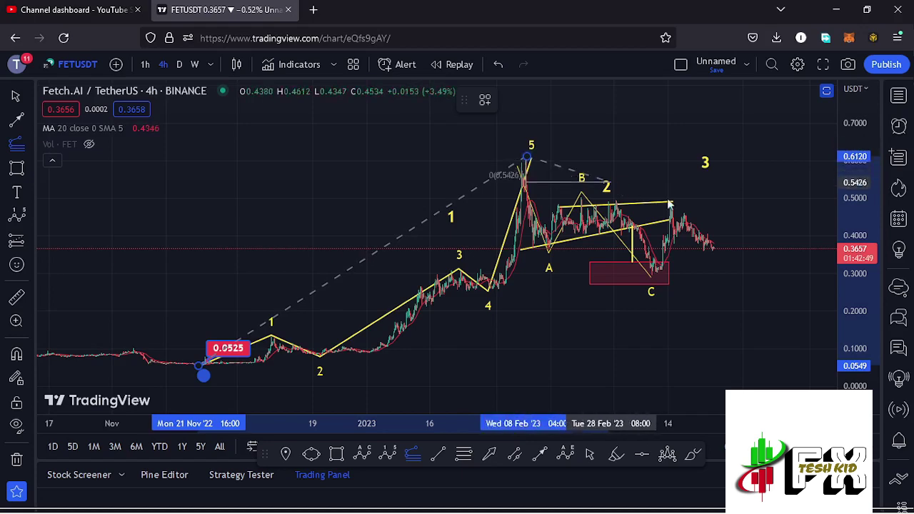
pyautogui.click(786, 275)
# - Draw a five-wave Elliott impulse from the wave C low near 0.29, ending wave v at the 1.618 extension near 1.20
pyautogui.moveTo(776, 217)
pyautogui.mouseDown()
pyautogui.moveTo(757, 244)
pyautogui.moveTo(722, 264)
pyautogui.mouseUp()
pyautogui.moveTo(855, 170); pyautogui.dragTo(855, 187)
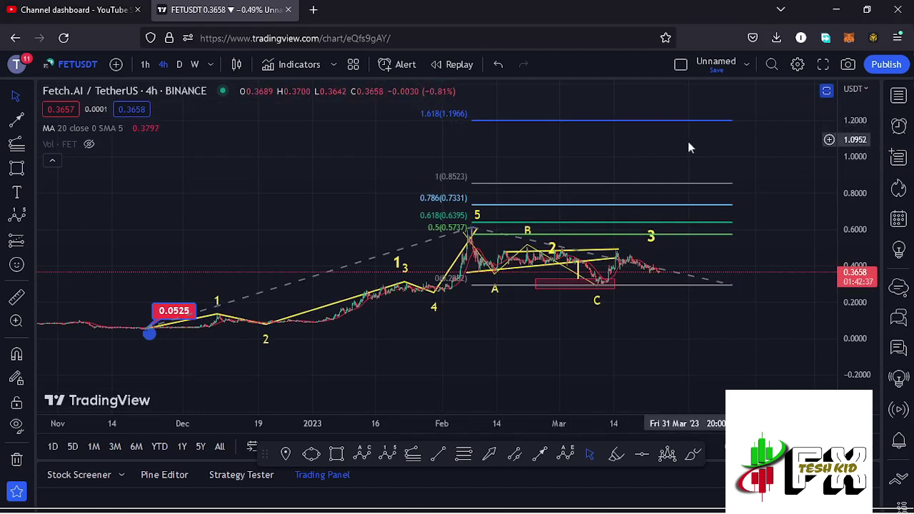
pyautogui.moveTo(666, 144); pyautogui.dragTo(623, 158)
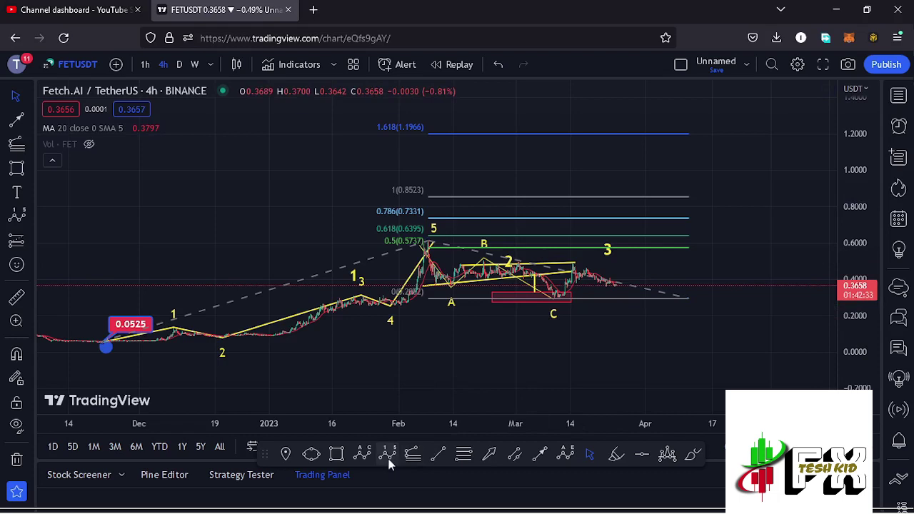
pyautogui.click(553, 299)
pyautogui.click(574, 200)
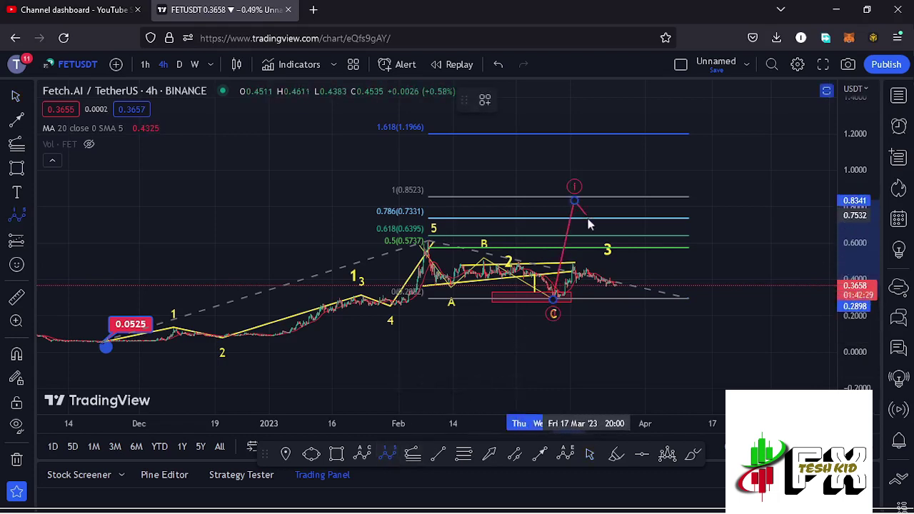
pyautogui.click(604, 226)
pyautogui.click(611, 159)
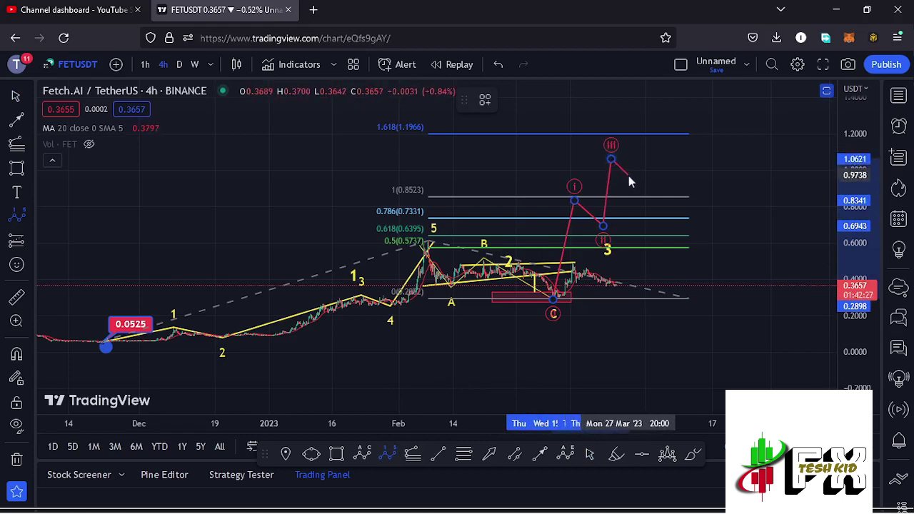
pyautogui.click(628, 174)
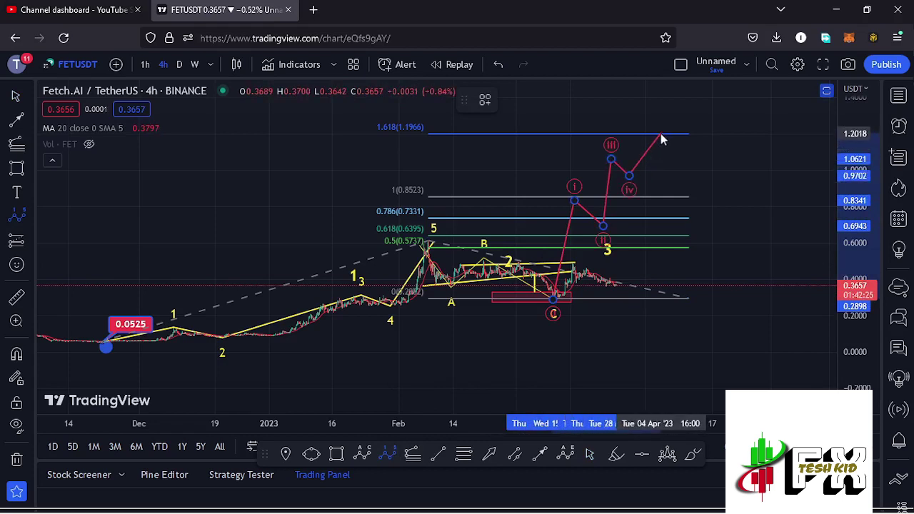
pyautogui.click(660, 134)
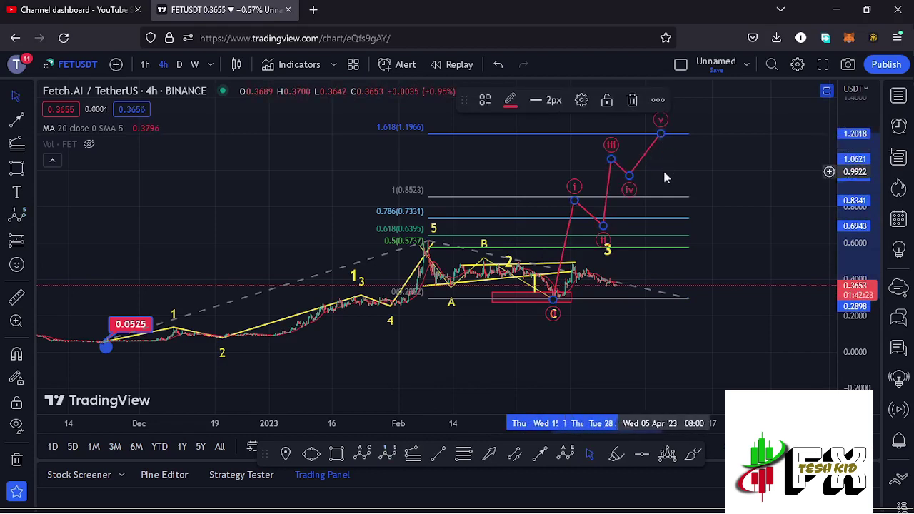
# - Delete the Fibonacci extension from the chart
pyautogui.moveTo(683, 160); pyautogui.dragTo(670, 179)
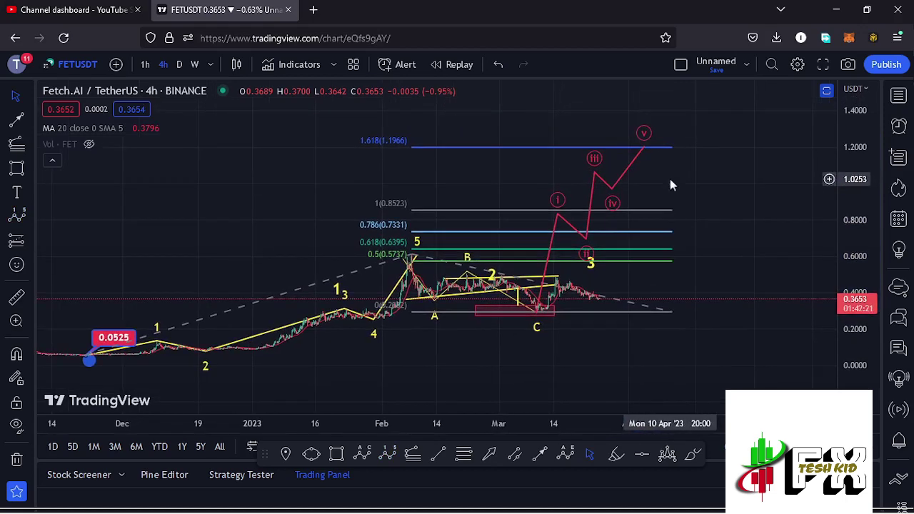
pyautogui.click(669, 311)
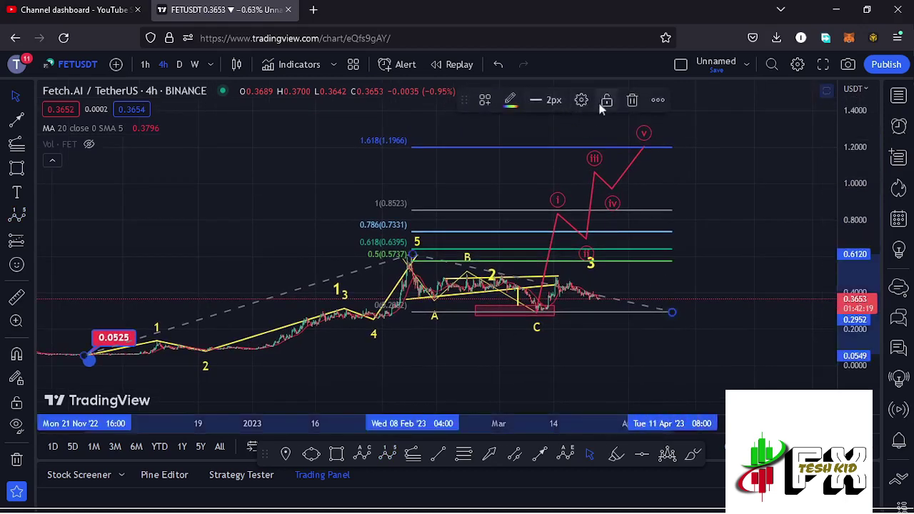
pyautogui.click(633, 101)
# - Move the large wave 3 label up to about 1.03 and delete the red five-wave projection
pyautogui.moveTo(588, 238)
pyautogui.mouseDown()
pyautogui.moveTo(603, 262)
pyautogui.moveTo(592, 265)
pyautogui.moveTo(572, 189)
pyautogui.mouseUp()
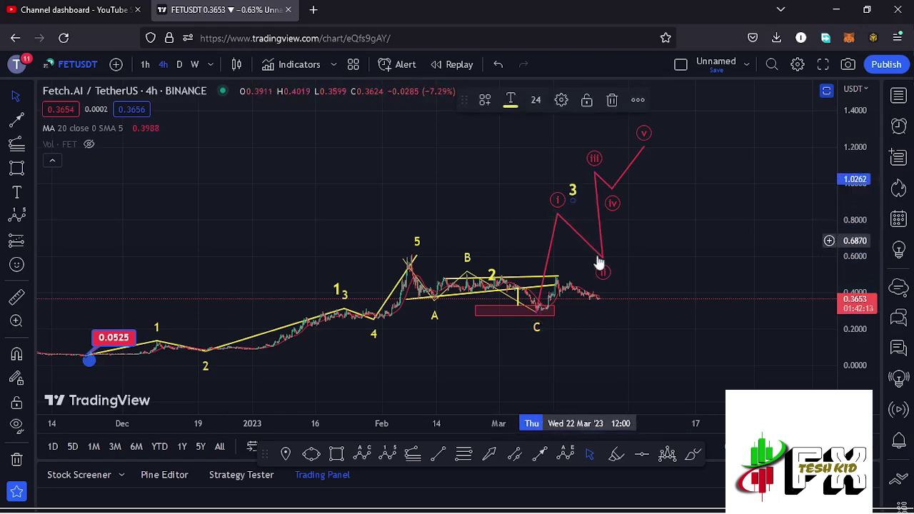
pyautogui.click(602, 257)
pyautogui.click(632, 100)
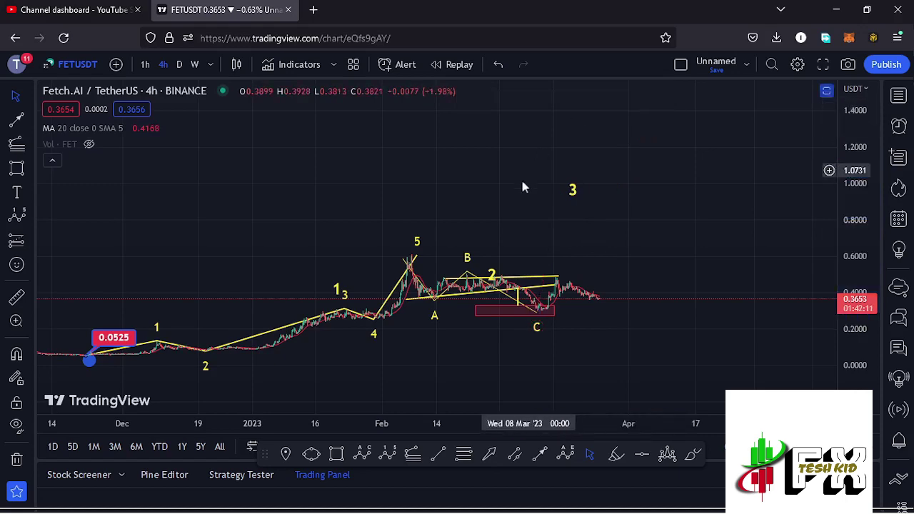
# - Switch the chart to the 1-hour timeframe and frame the March price action following the wave C low
pyautogui.click(145, 65)
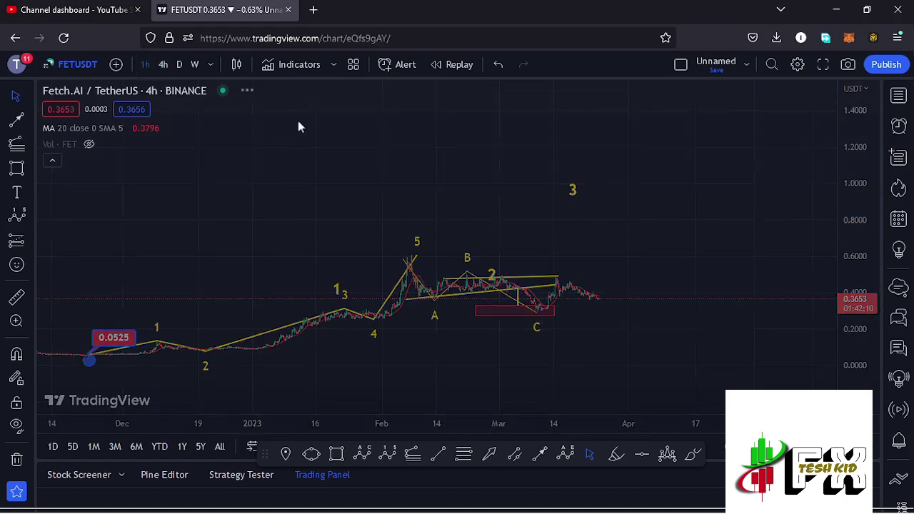
pyautogui.moveTo(581, 276); pyautogui.dragTo(714, 189)
pyautogui.moveTo(856, 207); pyautogui.dragTo(857, 100)
pyautogui.moveTo(775, 190); pyautogui.dragTo(765, 312)
pyautogui.scroll(1, 536, 314)
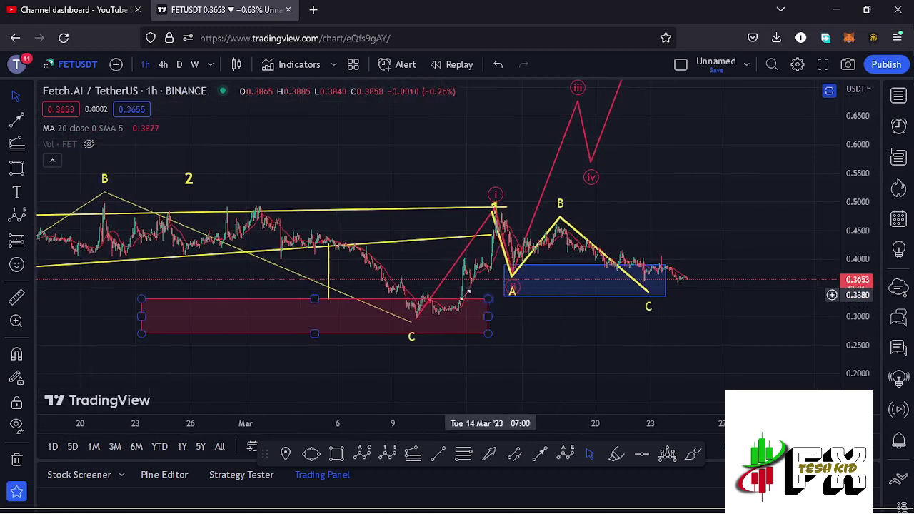
# - Measure the pullback from wave 1 with a Fibonacci retracement from the wave C low at 0.2984 to 0.4841, and remove the retracement
pyautogui.scroll(2, 436, 317)
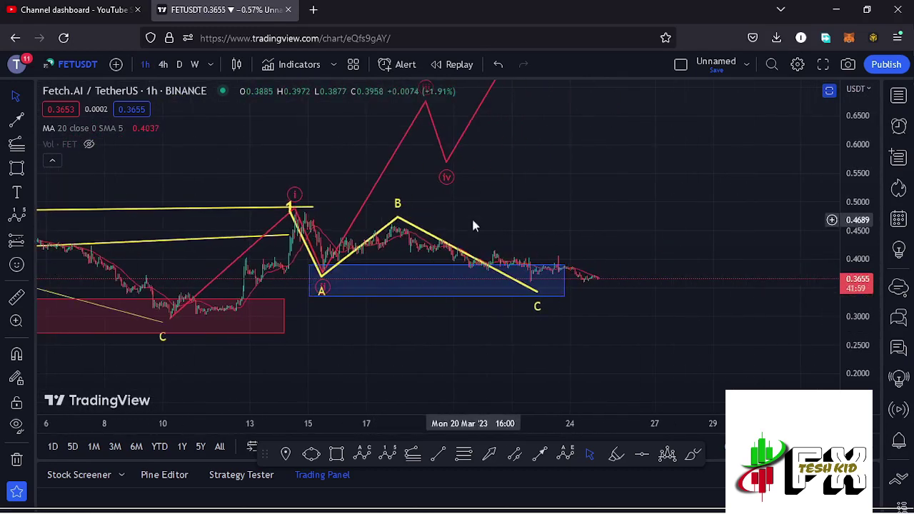
pyautogui.moveTo(471, 216); pyautogui.dragTo(638, 252)
pyautogui.scroll(1, 703, 275)
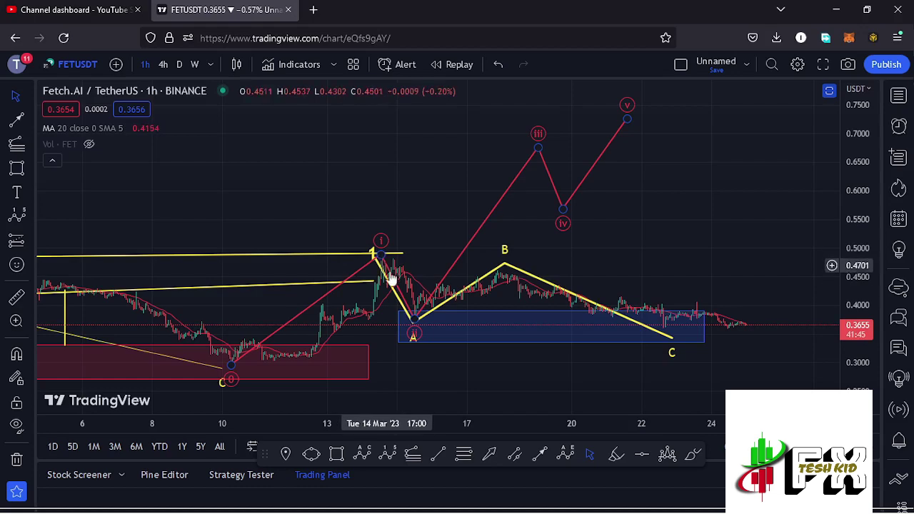
pyautogui.moveTo(548, 389); pyautogui.dragTo(553, 335)
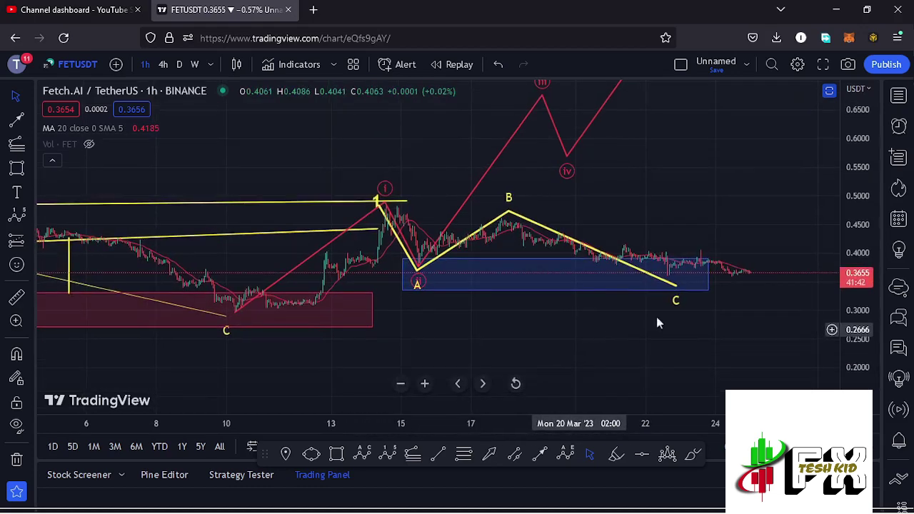
pyautogui.moveTo(848, 290); pyautogui.dragTo(849, 227)
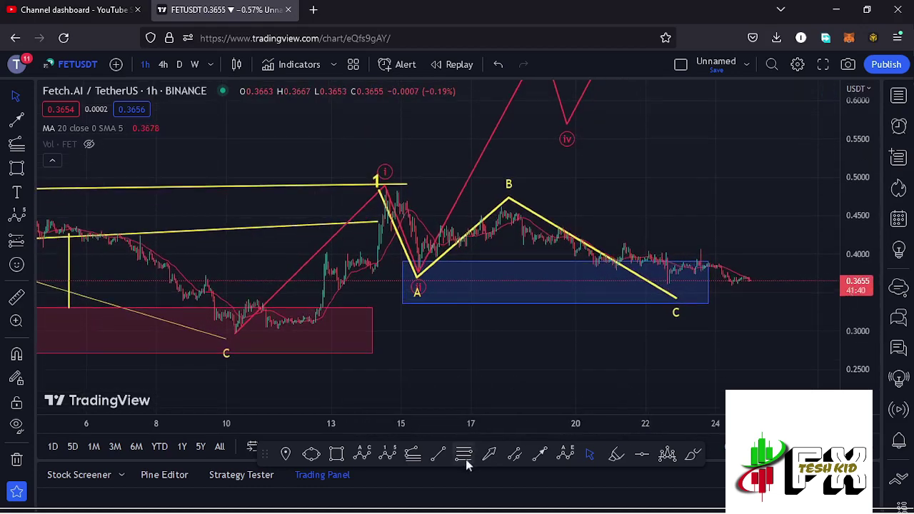
pyautogui.click(464, 455)
pyautogui.click(235, 332)
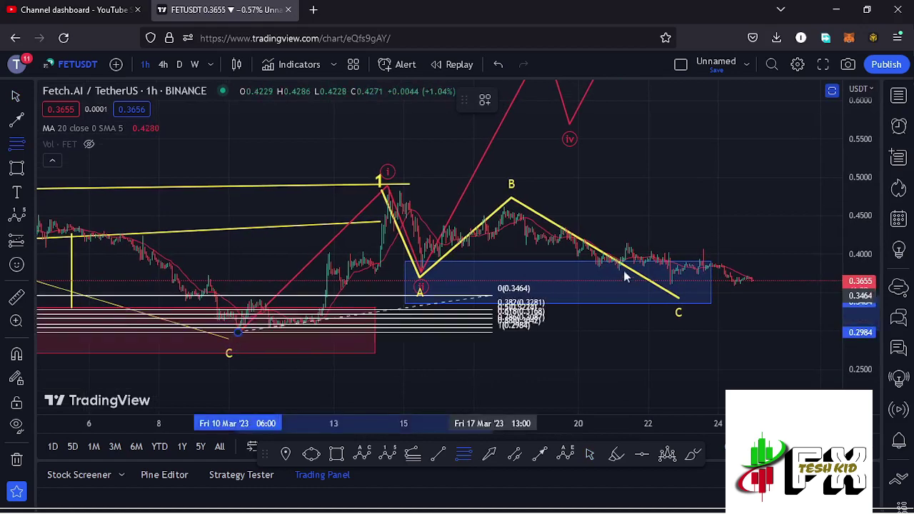
pyautogui.click(707, 190)
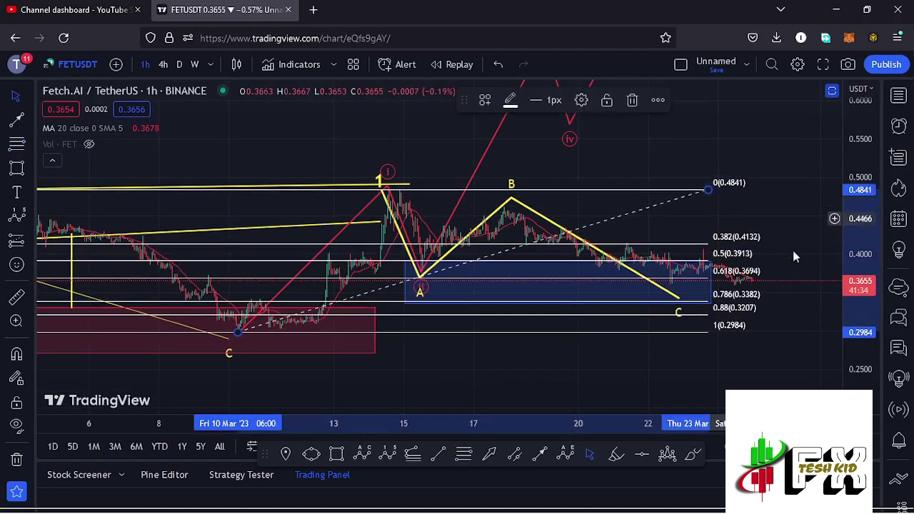
pyautogui.moveTo(861, 306); pyautogui.dragTo(859, 315)
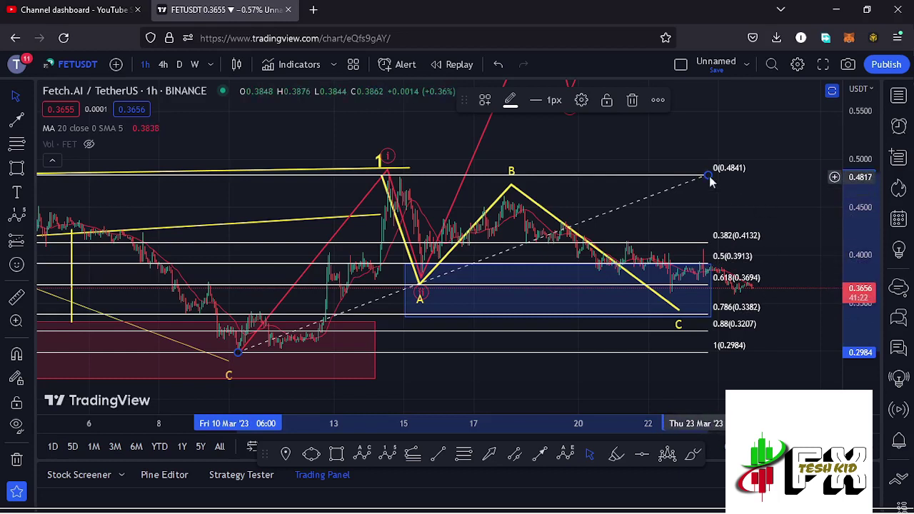
pyautogui.click(632, 100)
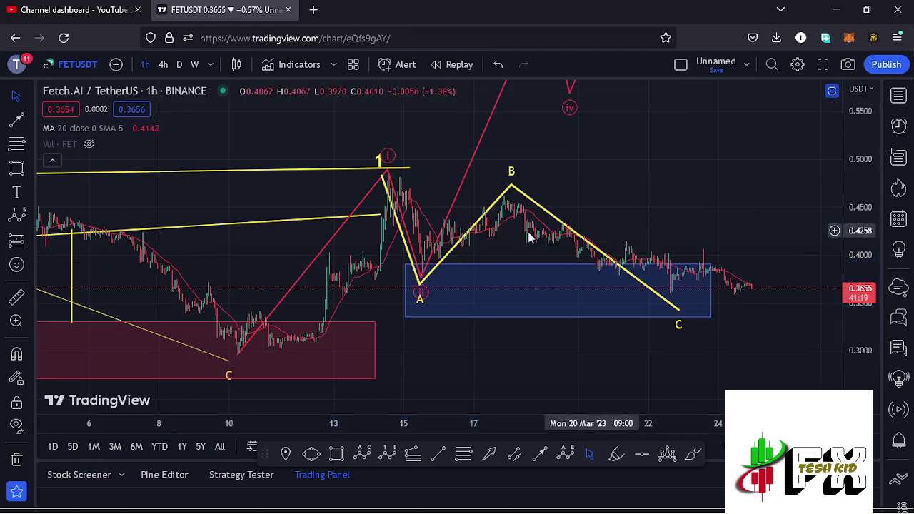
# - Move wave A of the yellow correction to about 0.3727 and pull the blue zone's right edge back to about 23 March
pyautogui.click(414, 292)
pyautogui.moveTo(414, 289); pyautogui.dragTo(430, 281)
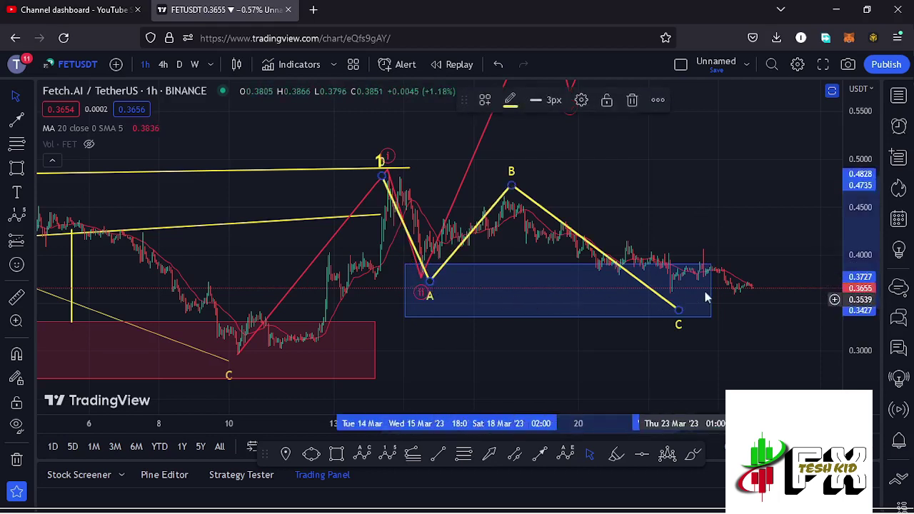
pyautogui.moveTo(708, 291)
pyautogui.mouseDown()
pyautogui.moveTo(752, 289)
pyautogui.moveTo(673, 295)
pyautogui.moveTo(697, 291)
pyautogui.mouseUp()
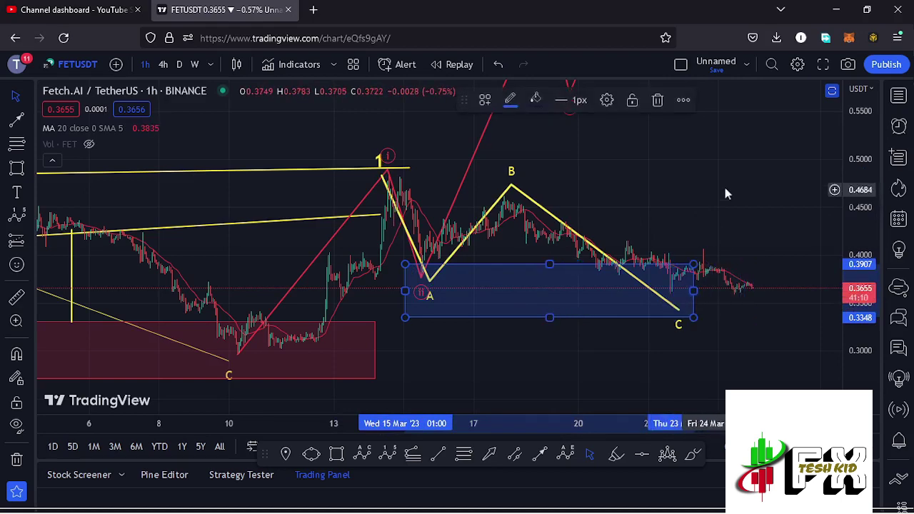
# - Project wave iii with a Fibonacci extension from the wave C low at 0.2961 through the wave 1 high at 0.4838 to 0.3589
pyautogui.moveTo(724, 188); pyautogui.dragTo(669, 214)
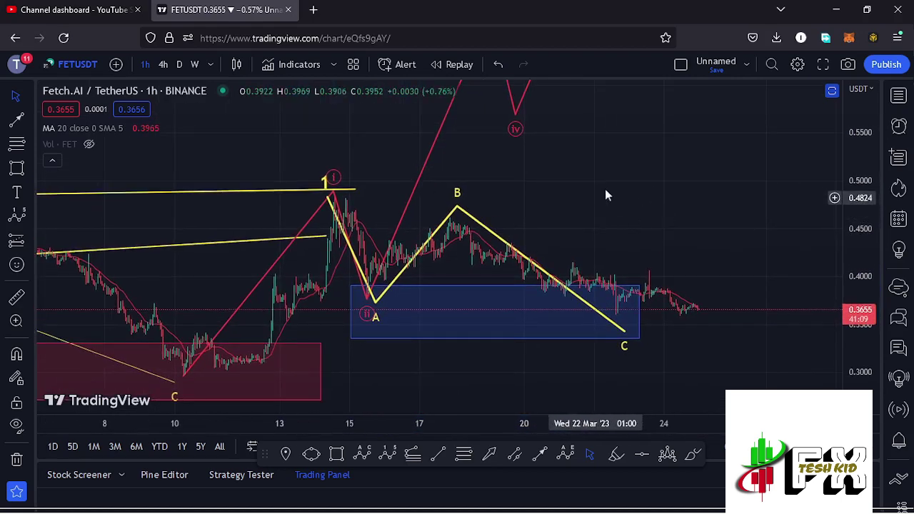
pyautogui.moveTo(604, 194); pyautogui.dragTo(607, 224)
pyautogui.moveTo(854, 166); pyautogui.dragTo(862, 196)
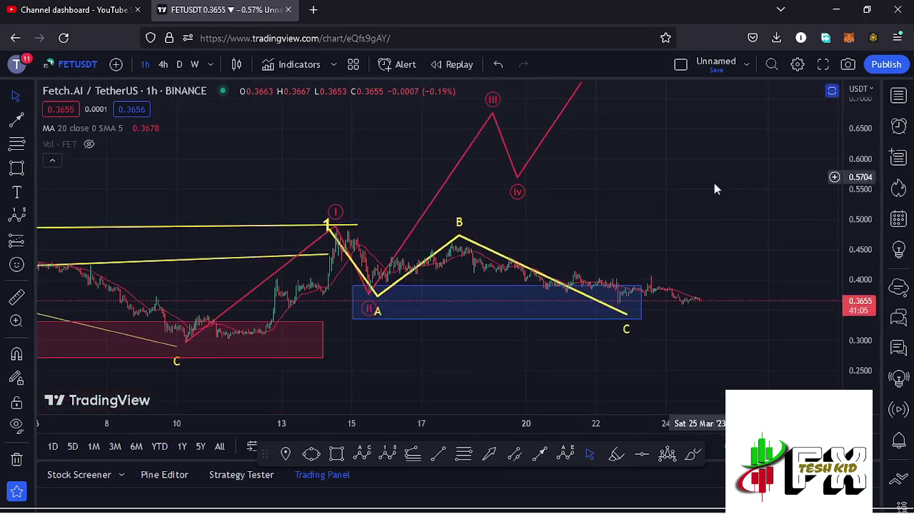
pyautogui.moveTo(713, 187); pyautogui.dragTo(716, 212)
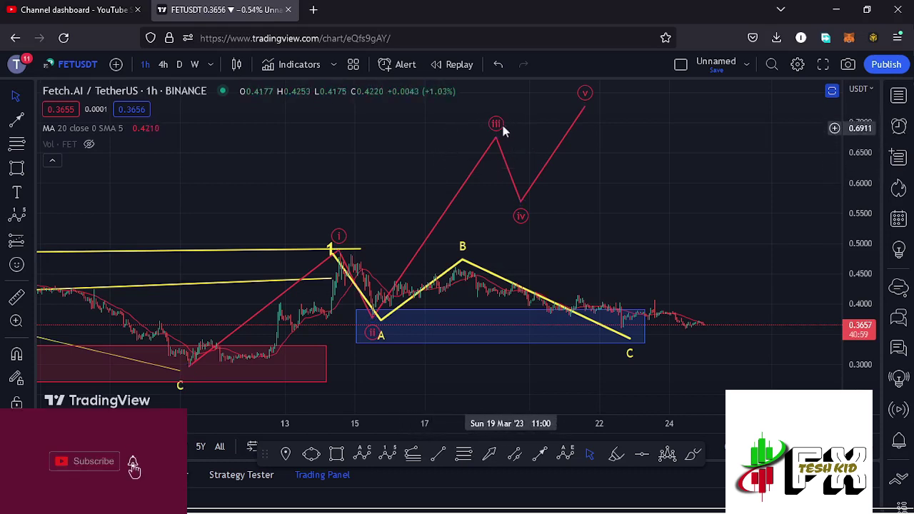
pyautogui.moveTo(624, 260); pyautogui.dragTo(664, 234)
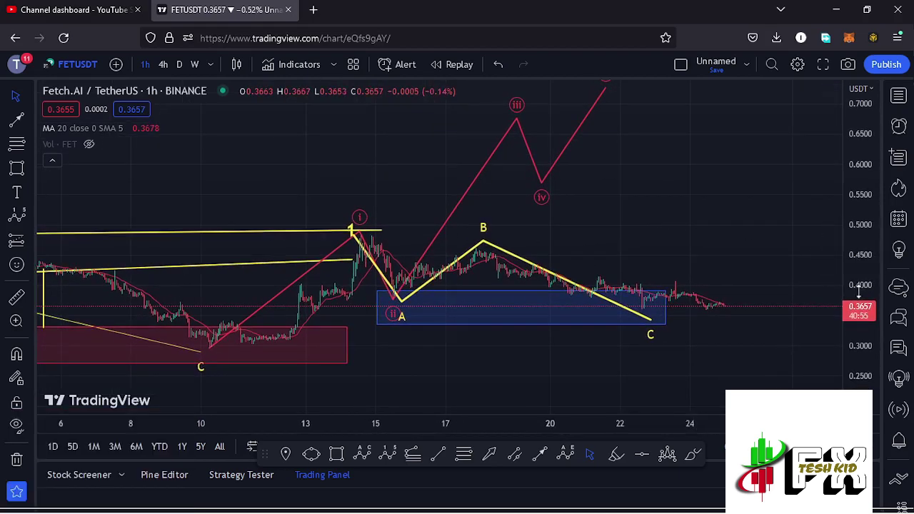
pyautogui.moveTo(863, 322); pyautogui.dragTo(863, 300)
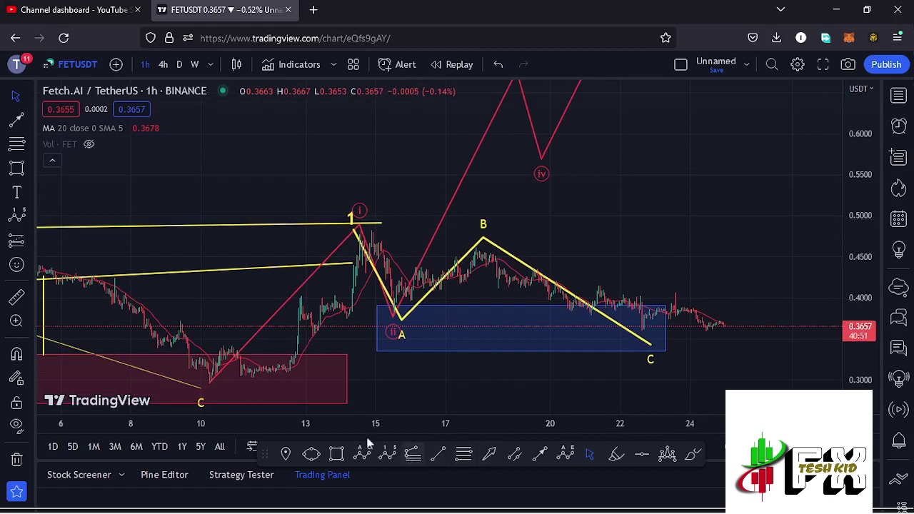
pyautogui.click(413, 454)
pyautogui.click(208, 383)
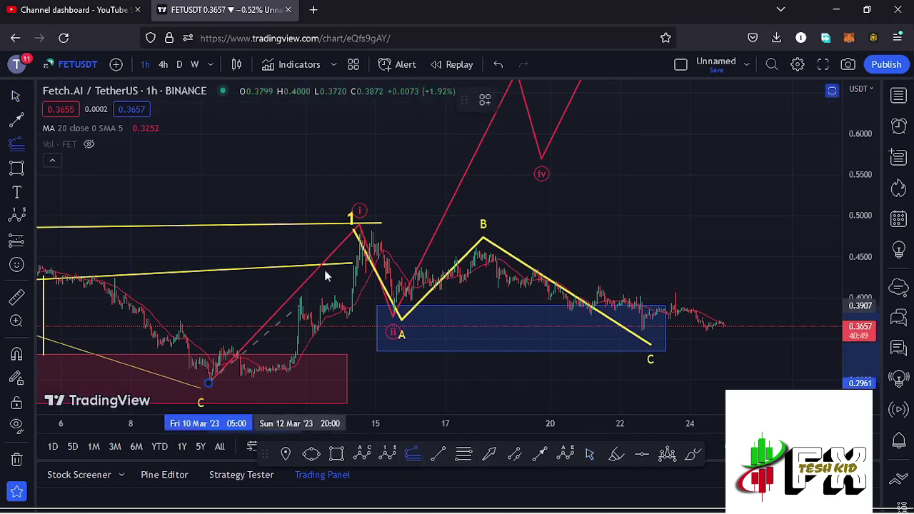
pyautogui.click(361, 232)
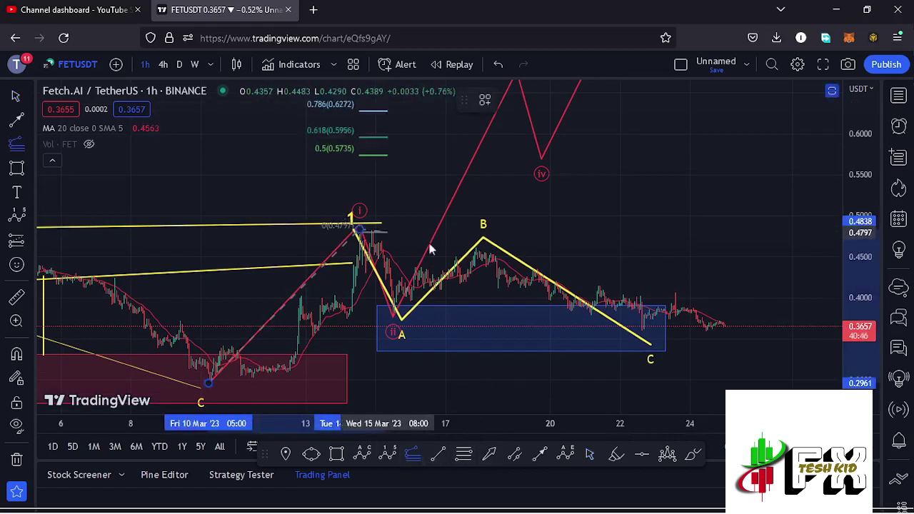
pyautogui.click(786, 331)
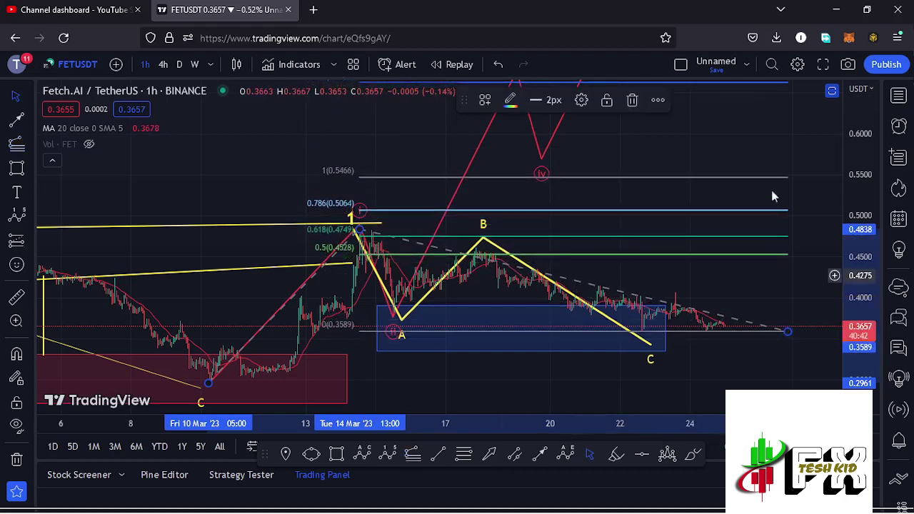
# - Move red wave iii to about 0.6616 at the 1.618 level and wave iv to about 0.5621, and shift wave v to a later date
pyautogui.moveTo(755, 136); pyautogui.dragTo(730, 198)
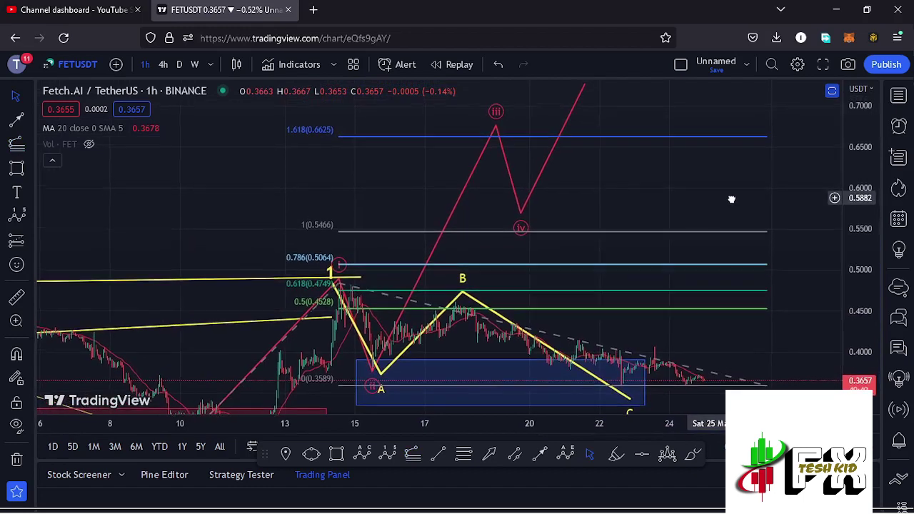
pyautogui.click(522, 213)
pyautogui.moveTo(521, 214); pyautogui.dragTo(594, 222)
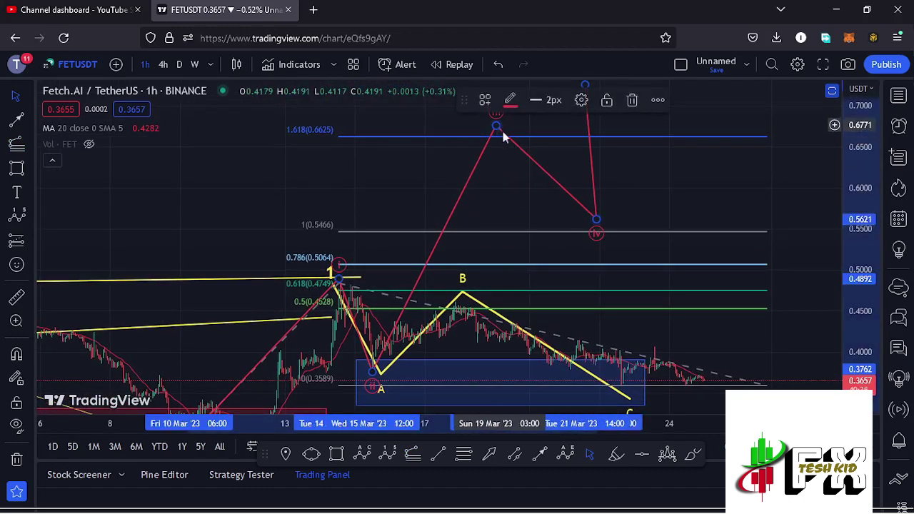
pyautogui.moveTo(499, 125)
pyautogui.mouseDown()
pyautogui.moveTo(507, 141)
pyautogui.moveTo(526, 140)
pyautogui.mouseUp()
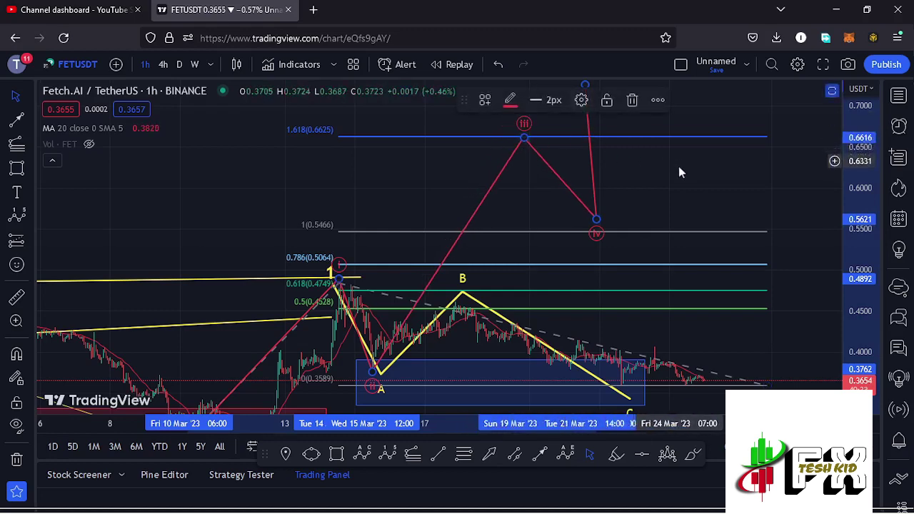
pyautogui.moveTo(678, 167); pyautogui.dragTo(634, 199)
pyautogui.moveTo(542, 115); pyautogui.dragTo(645, 124)
# - Delete the Fibonacci extension drawn over the 1-hour red impulse projection
pyautogui.moveTo(636, 219); pyautogui.dragTo(642, 150)
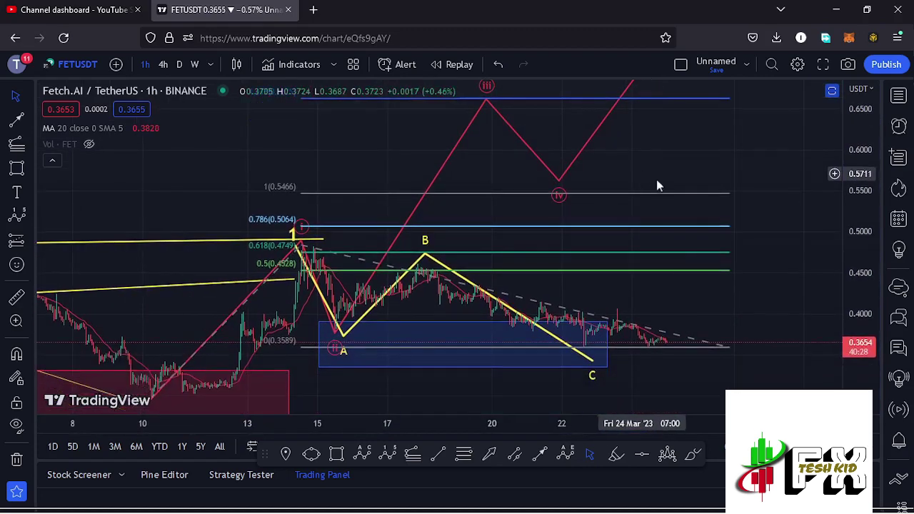
pyautogui.click(727, 347)
pyautogui.click(633, 101)
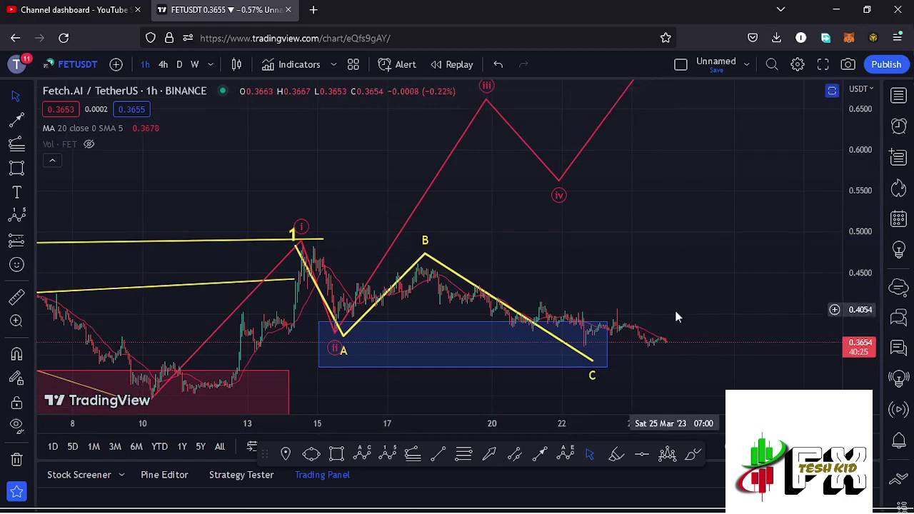
# - Extend the blue support zone's right edge to the latest candle at about 25 March
pyautogui.moveTo(679, 311); pyautogui.dragTo(692, 251)
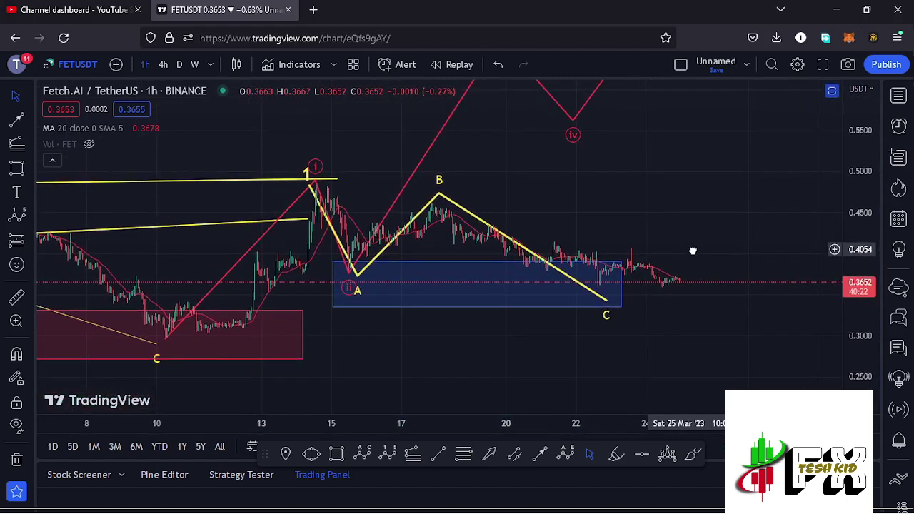
pyautogui.click(620, 285)
pyautogui.moveTo(620, 285); pyautogui.dragTo(686, 285)
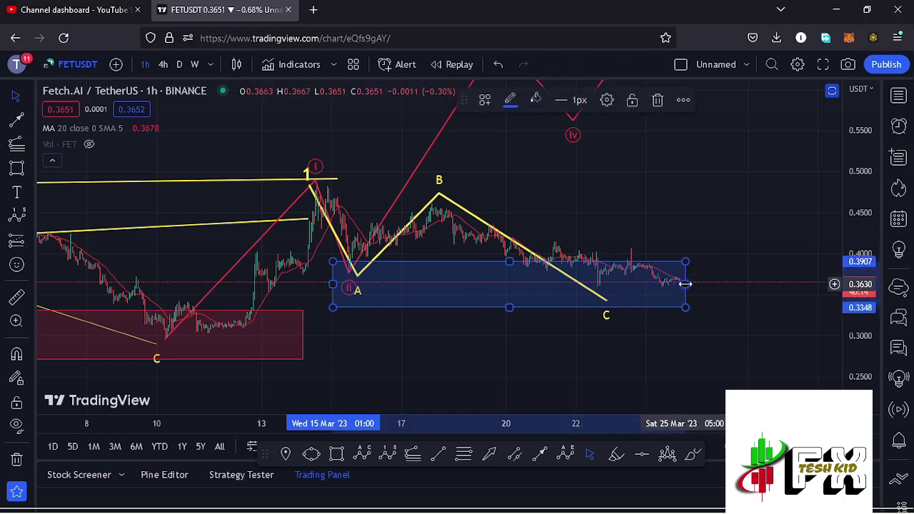
pyautogui.moveTo(685, 285); pyautogui.dragTo(663, 287)
pyautogui.moveTo(732, 259); pyautogui.dragTo(698, 253)
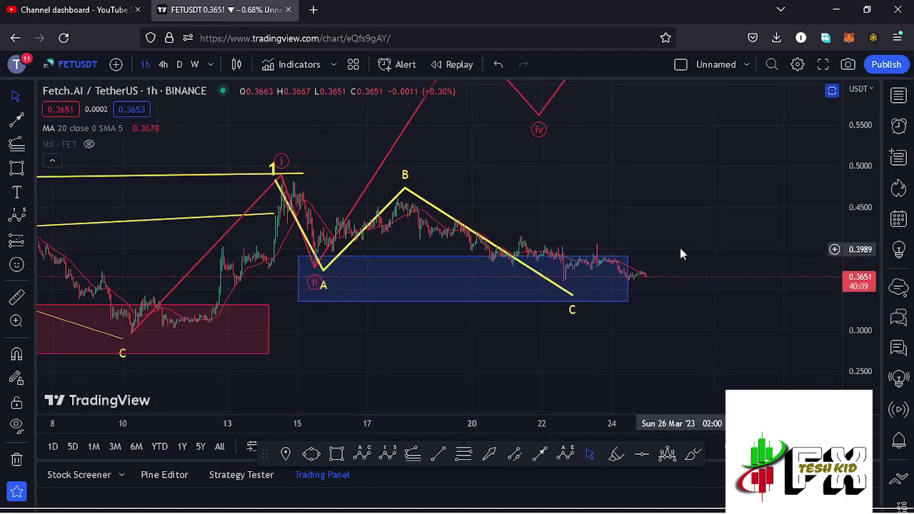
pyautogui.click(568, 292)
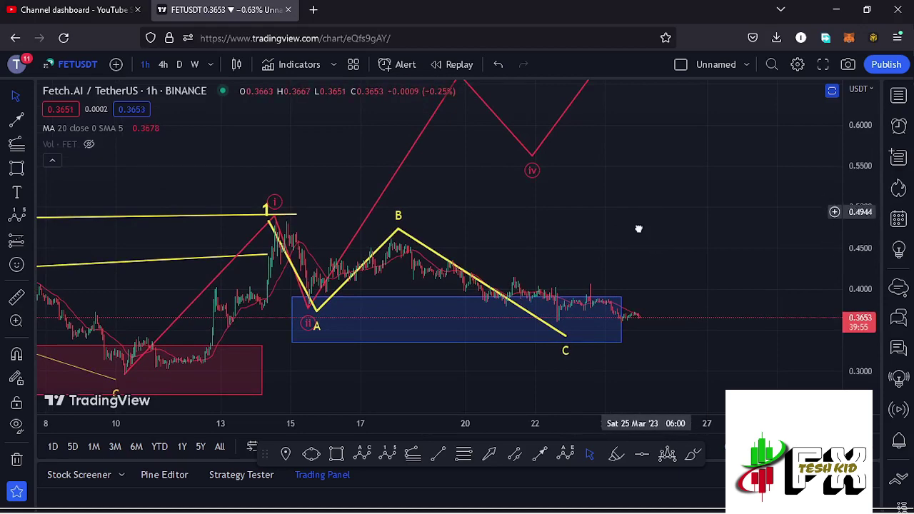
pyautogui.moveTo(638, 228); pyautogui.dragTo(622, 279)
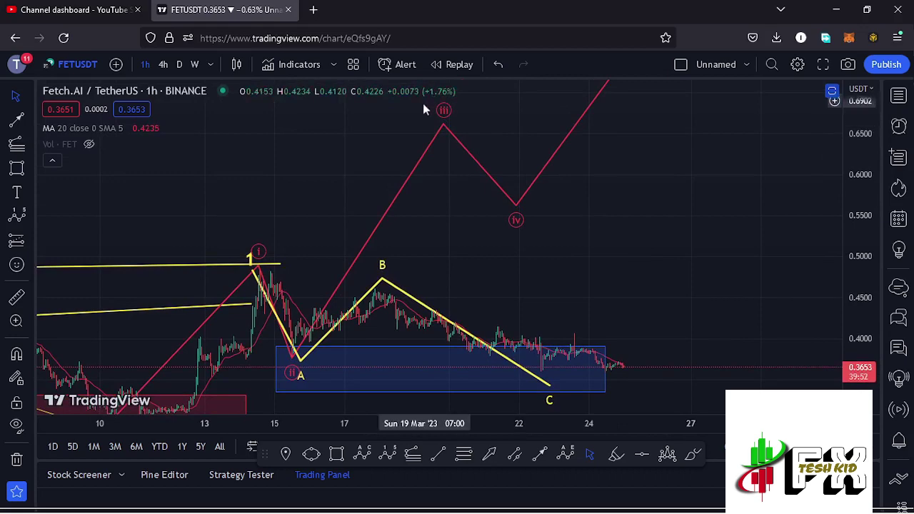
pyautogui.moveTo(577, 298); pyautogui.dragTo(626, 229)
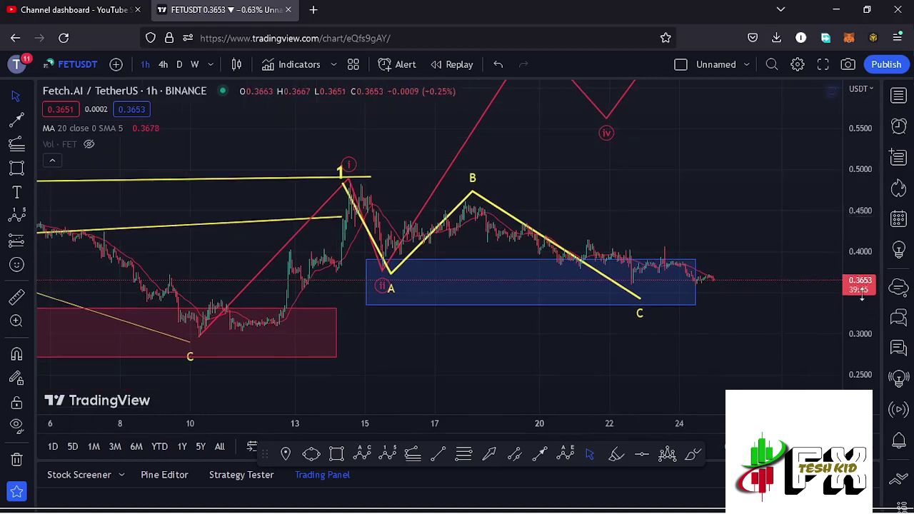
pyautogui.moveTo(861, 296); pyautogui.dragTo(862, 303)
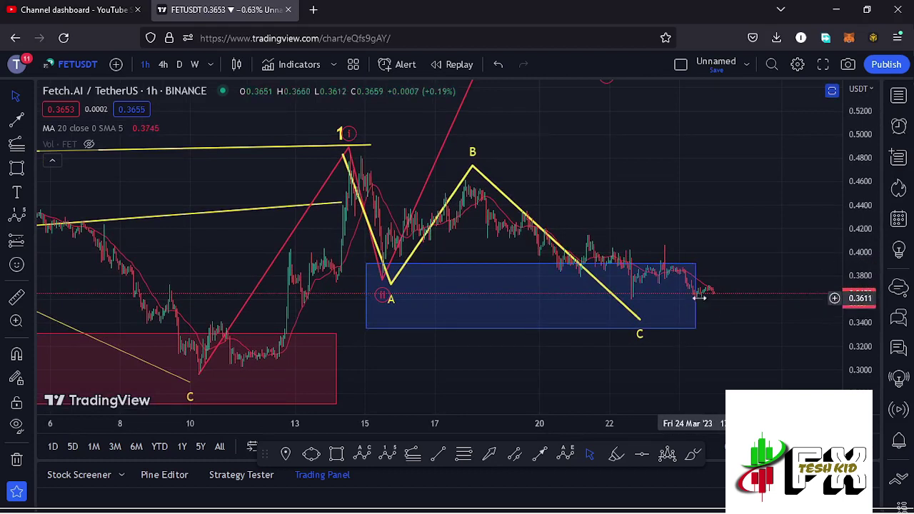
pyautogui.moveTo(697, 298)
pyautogui.mouseDown()
pyautogui.moveTo(756, 295)
pyautogui.moveTo(714, 299)
pyautogui.mouseUp()
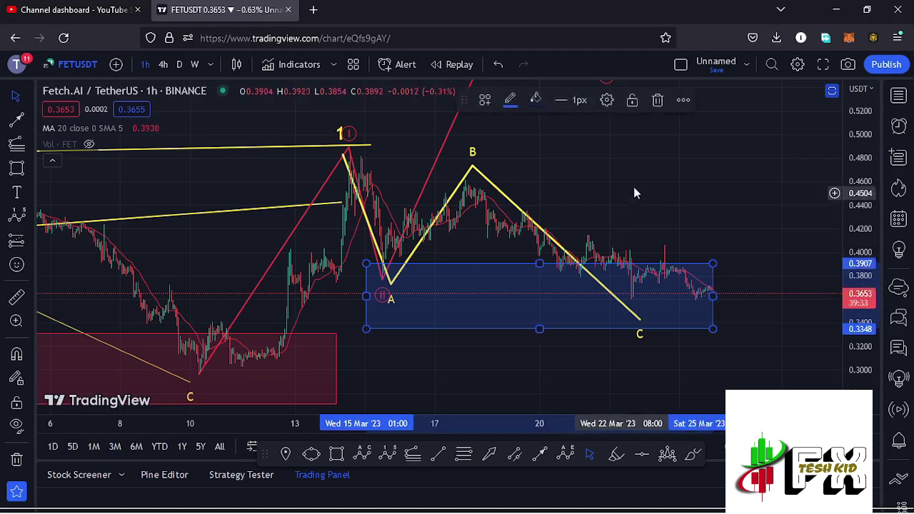
# - Move red wave ii down into the blue support zone at about 0.3549
pyautogui.moveTo(611, 204); pyautogui.dragTo(577, 218)
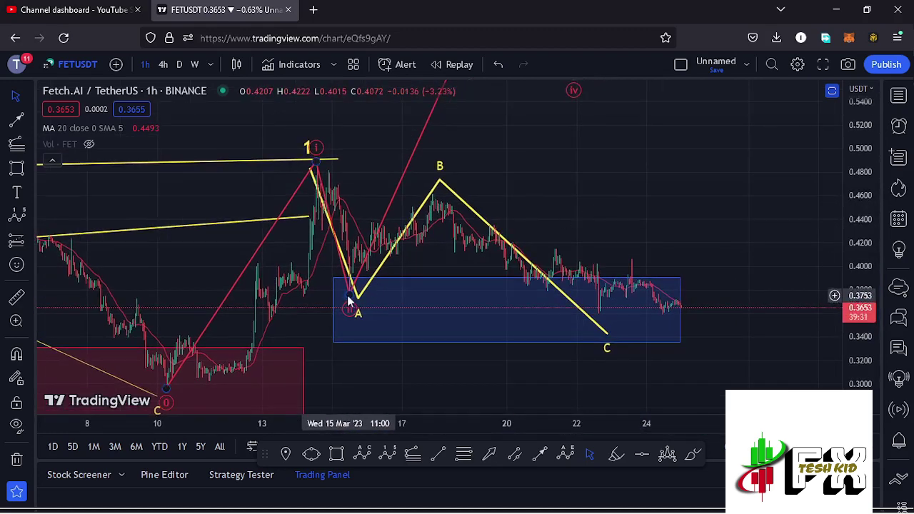
pyautogui.moveTo(350, 301)
pyautogui.mouseDown()
pyautogui.moveTo(427, 328)
pyautogui.moveTo(466, 326)
pyautogui.mouseUp()
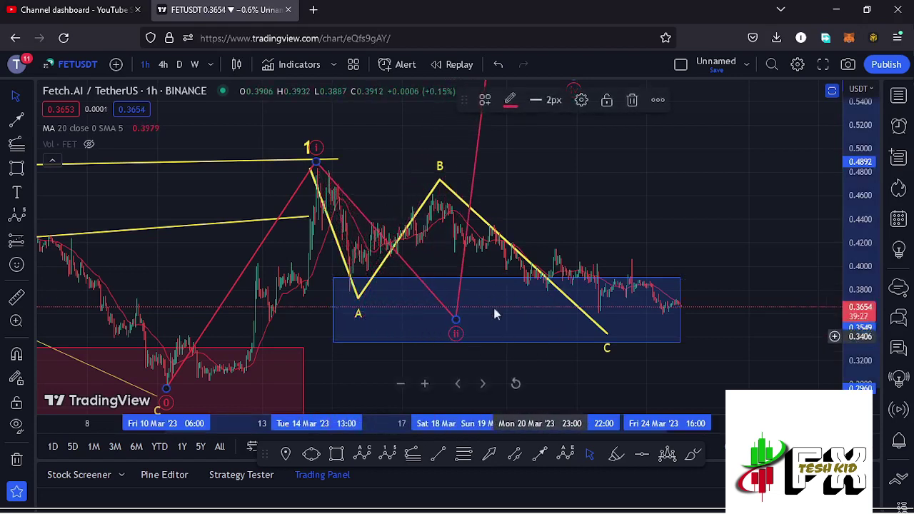
# - Restore the RSI and MACD panes below the price chart
pyautogui.moveTo(604, 371); pyautogui.dragTo(616, 327)
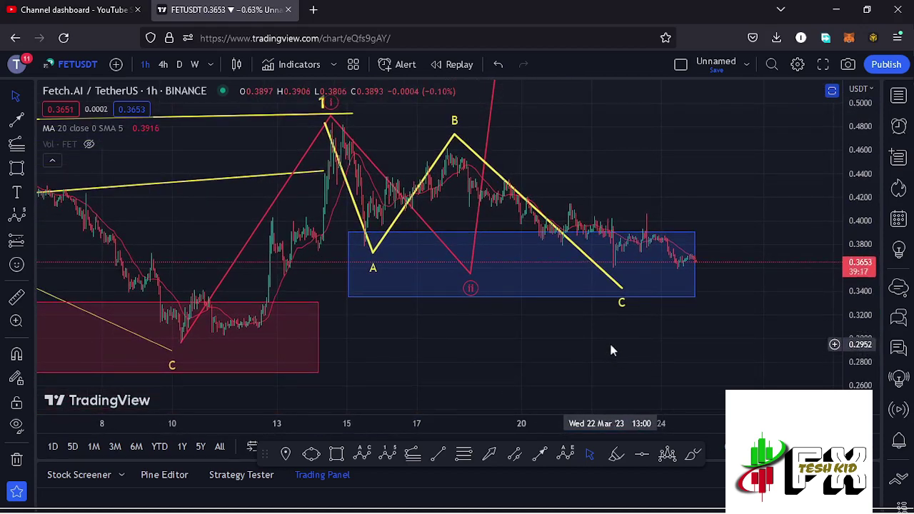
pyautogui.doubleClick(545, 333)
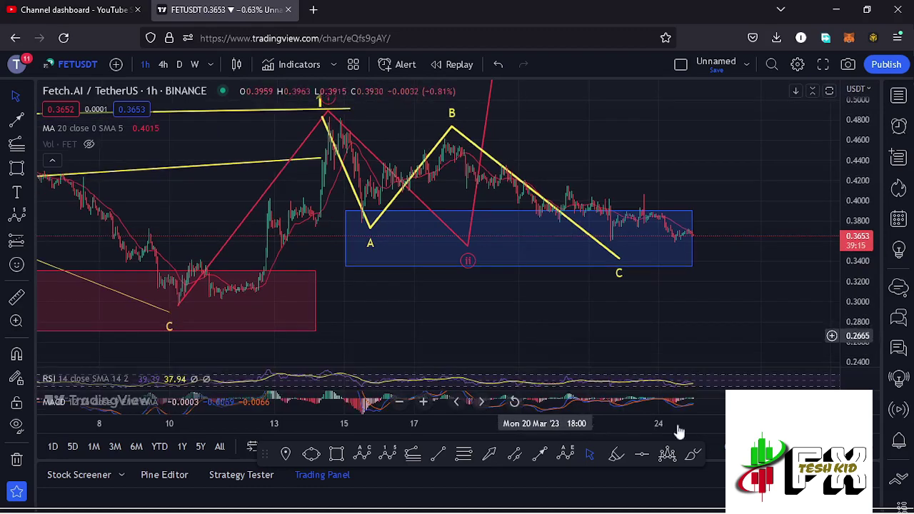
# - Examine the RSI pane and the MACD pane around 25 March, each maximized in turn, and restore the combined chart layout
pyautogui.click(831, 379)
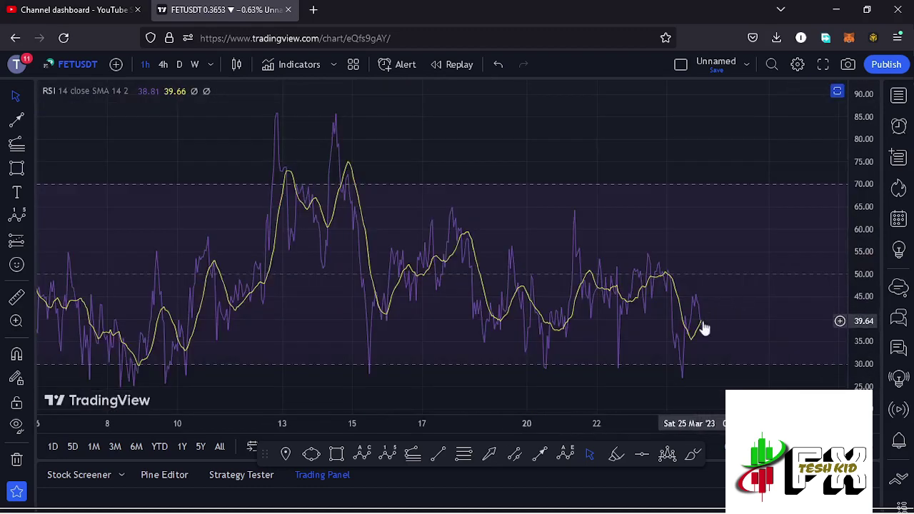
pyautogui.click(840, 92)
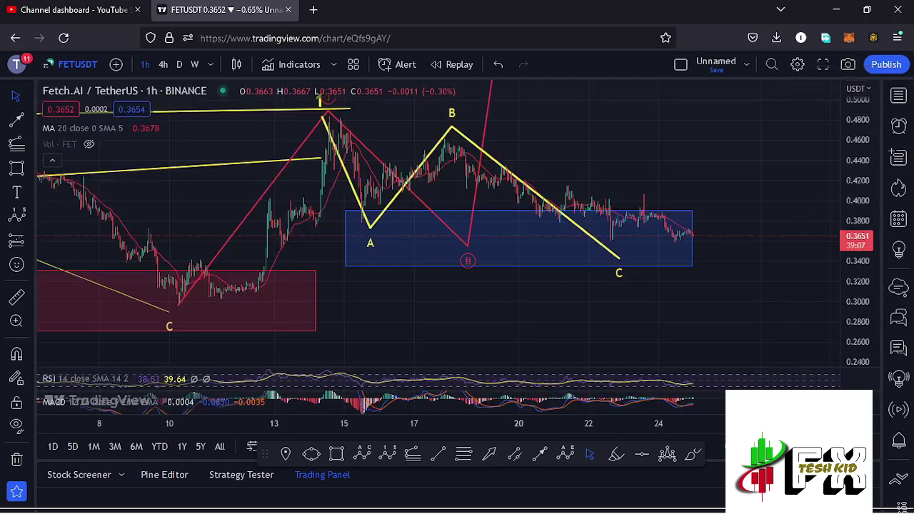
pyautogui.click(831, 401)
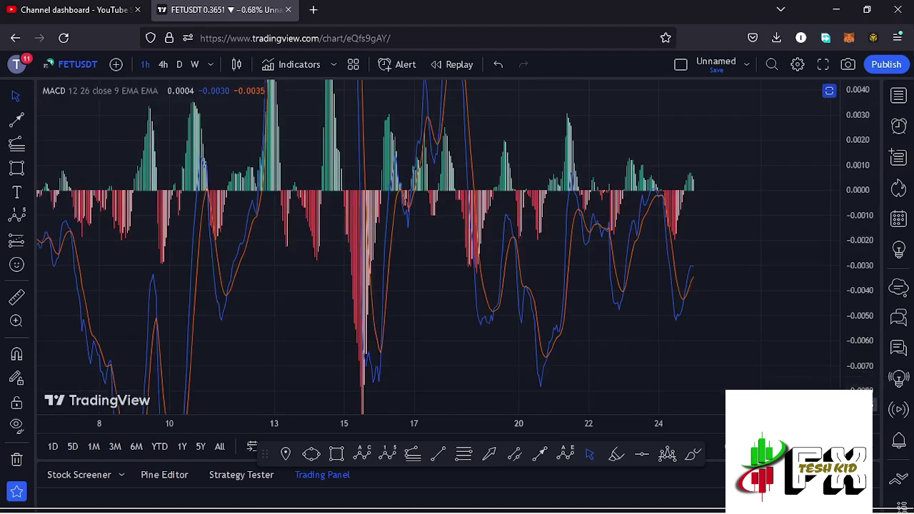
pyautogui.scroll(5, 725, 332)
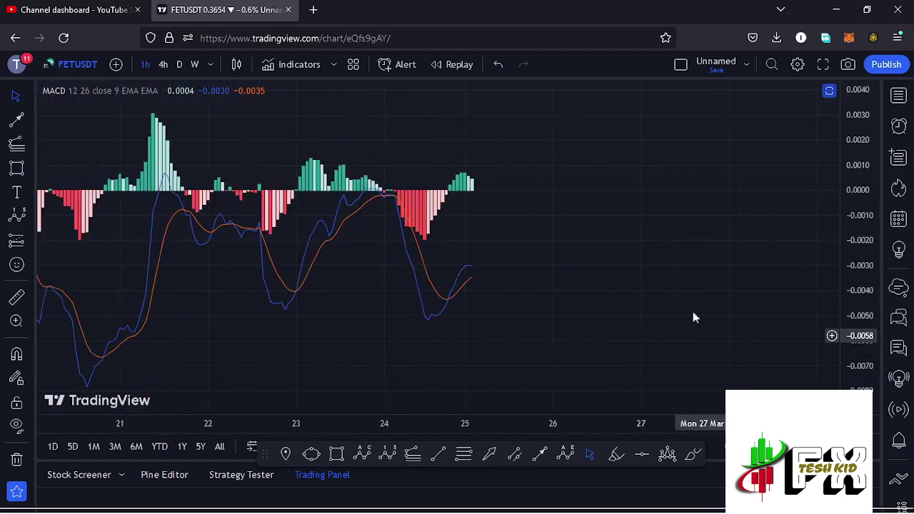
pyautogui.moveTo(508, 242); pyautogui.dragTo(723, 263)
pyautogui.scroll(2, 684, 278)
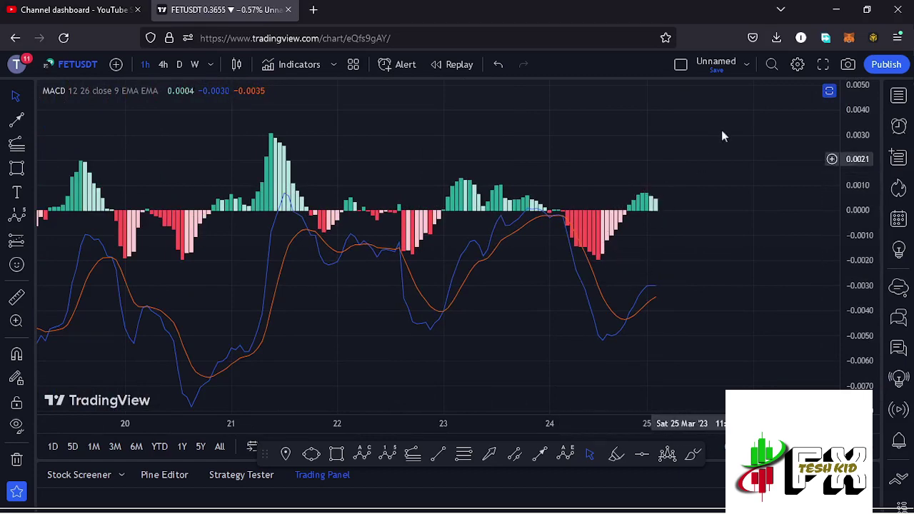
pyautogui.click(828, 92)
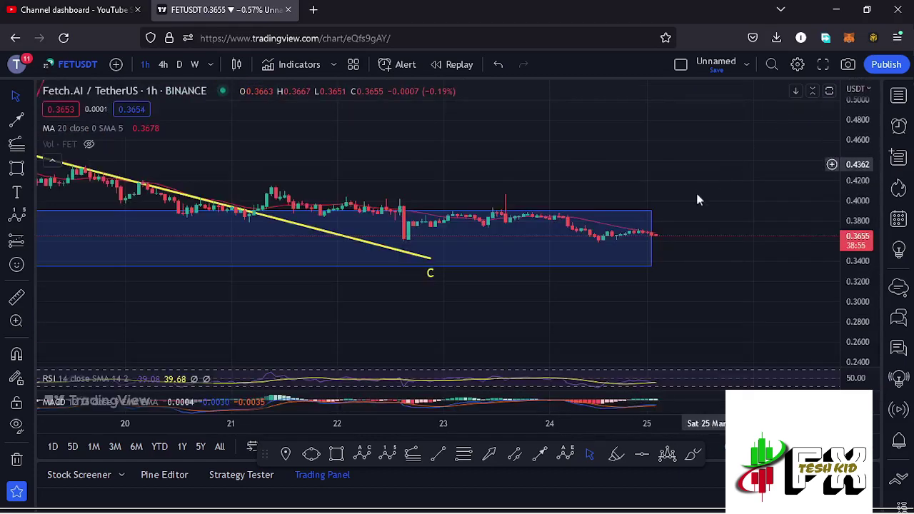
# - Maximize the price pane to show the whole yellow A-B-C correction and blue support zone without the indicator panes
pyautogui.scroll(-5, 645, 278)
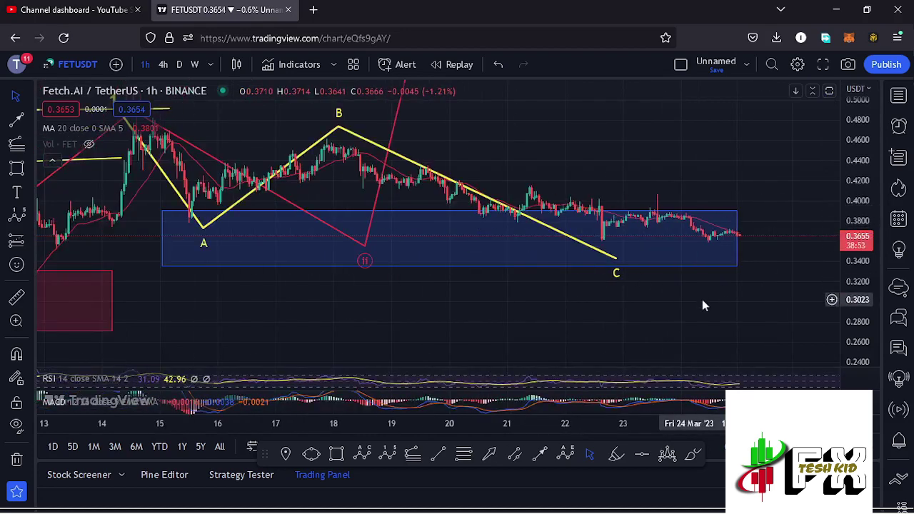
pyautogui.scroll(-3, 626, 315)
pyautogui.doubleClick(714, 307)
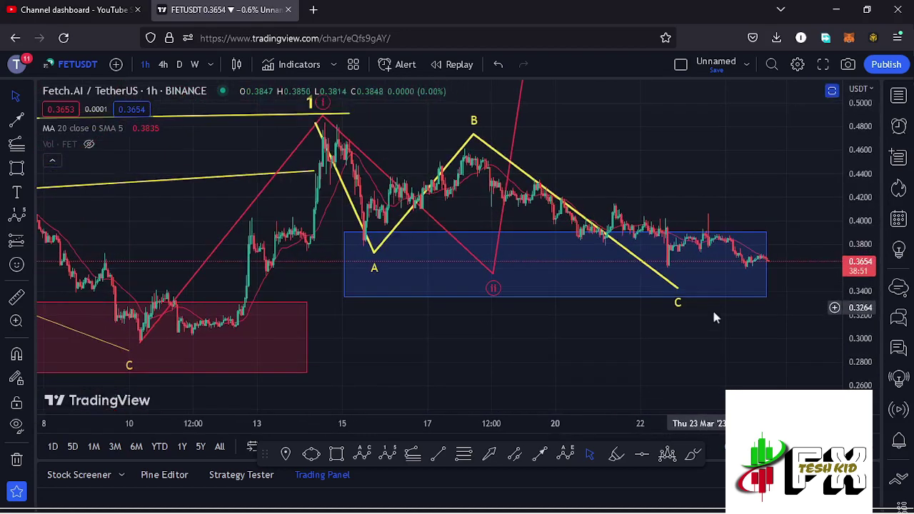